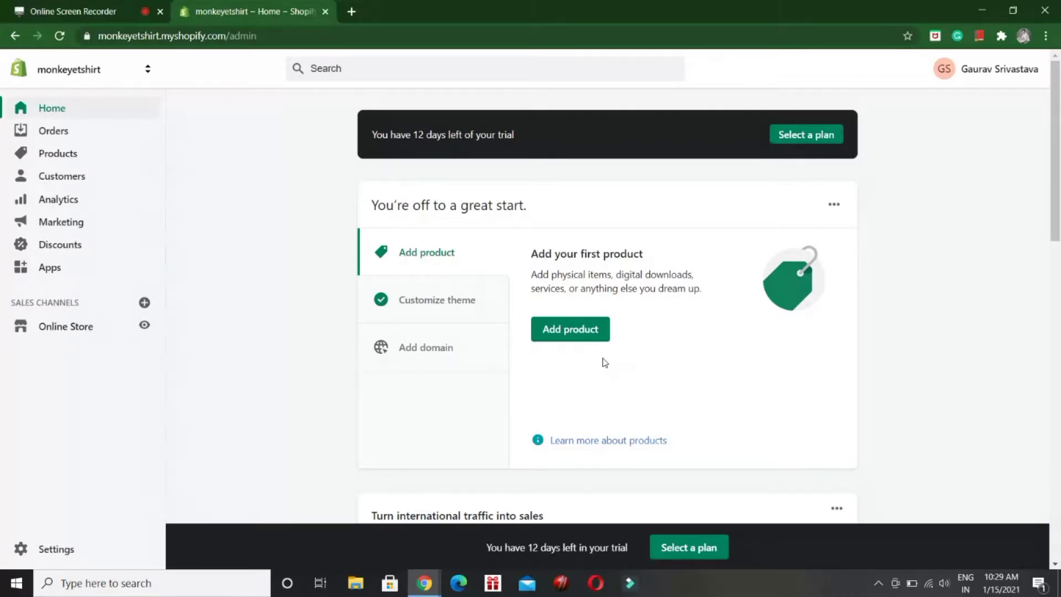
# Start adding a new product and look over the form's media, pricing, inventory and shipping sections
pyautogui.click(553, 337)
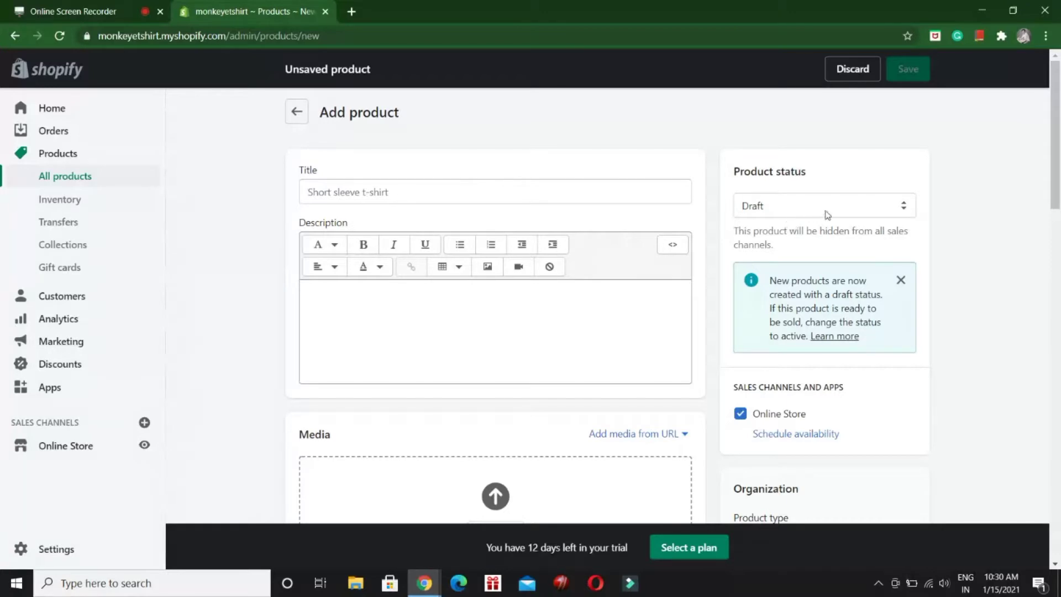
pyautogui.scroll(-3, 1056, 215)
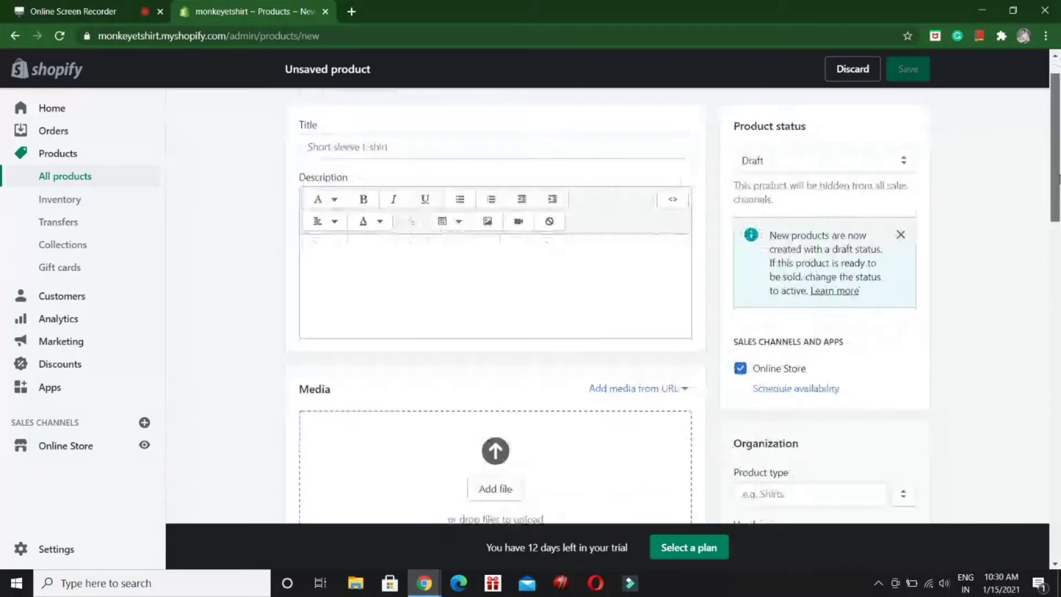
pyautogui.scroll(-6, 1056, 248)
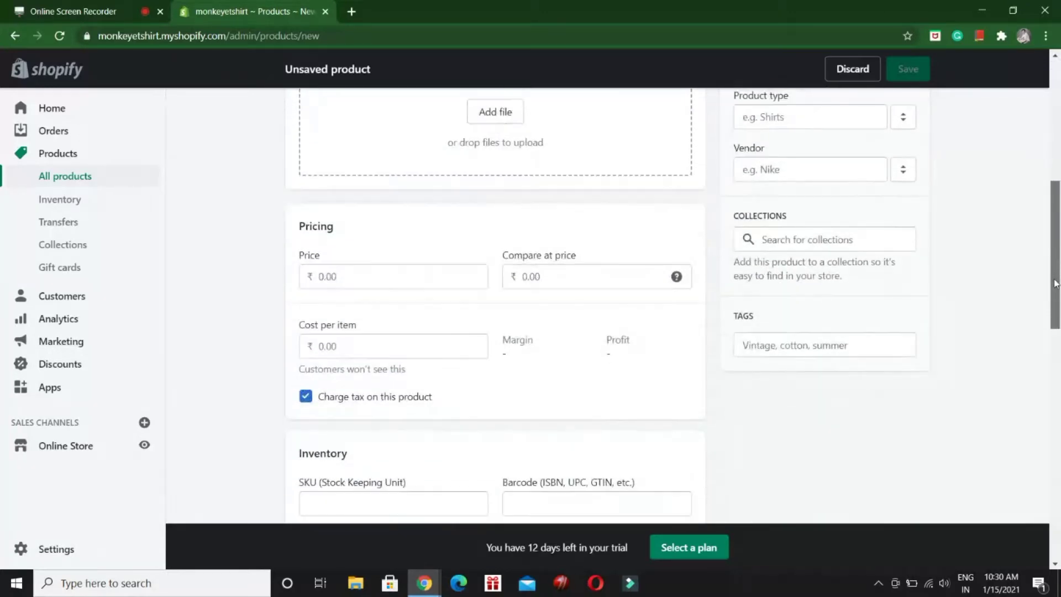
pyautogui.moveTo(1056, 286); pyautogui.dragTo(1054, 320)
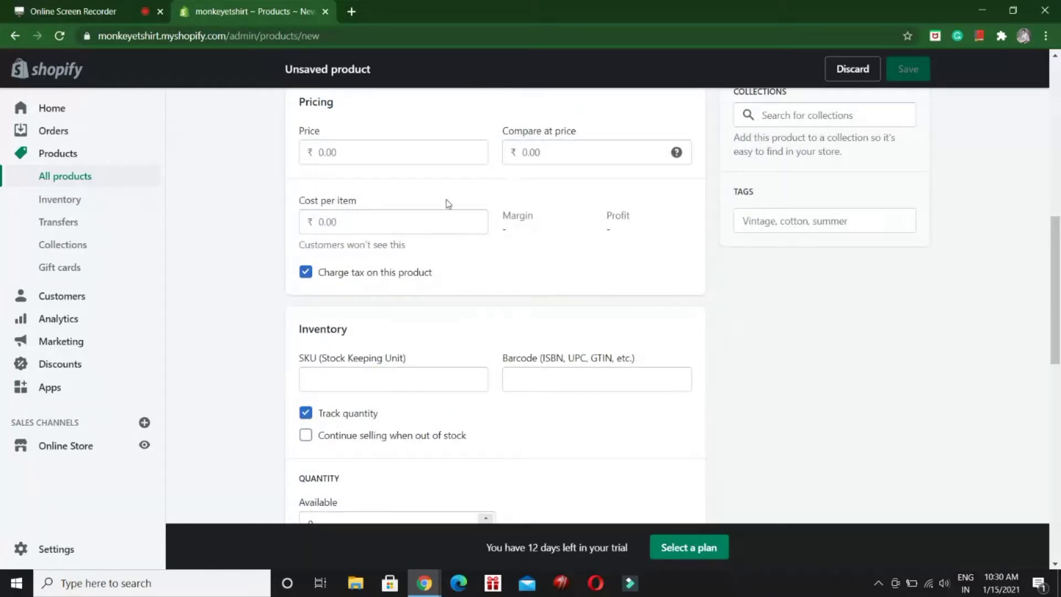
pyautogui.tripleClick(1026, 315)
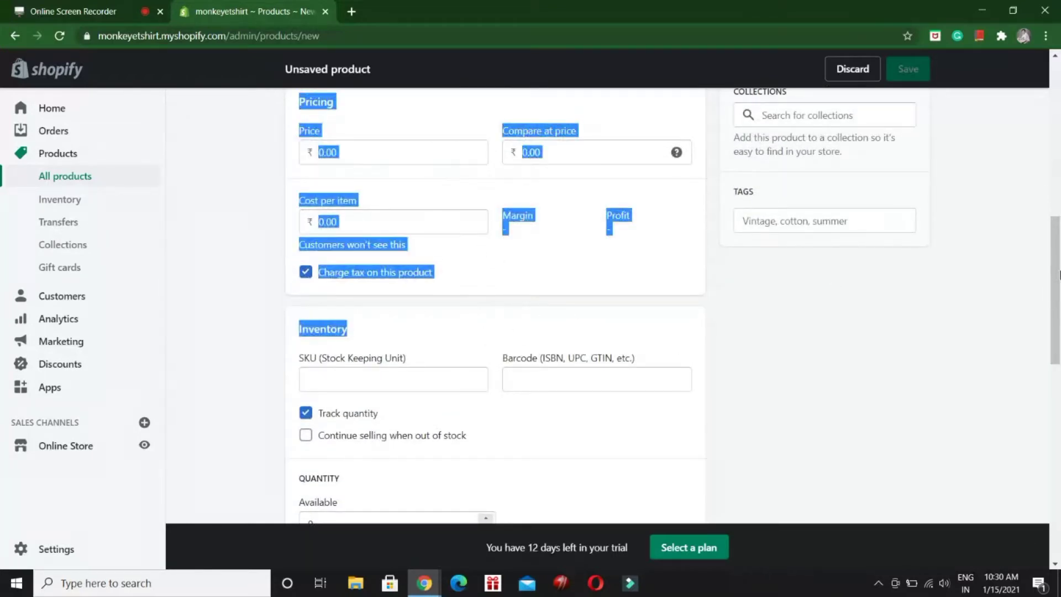
pyautogui.click(1014, 314)
pyautogui.moveTo(1057, 275); pyautogui.dragTo(1059, 303)
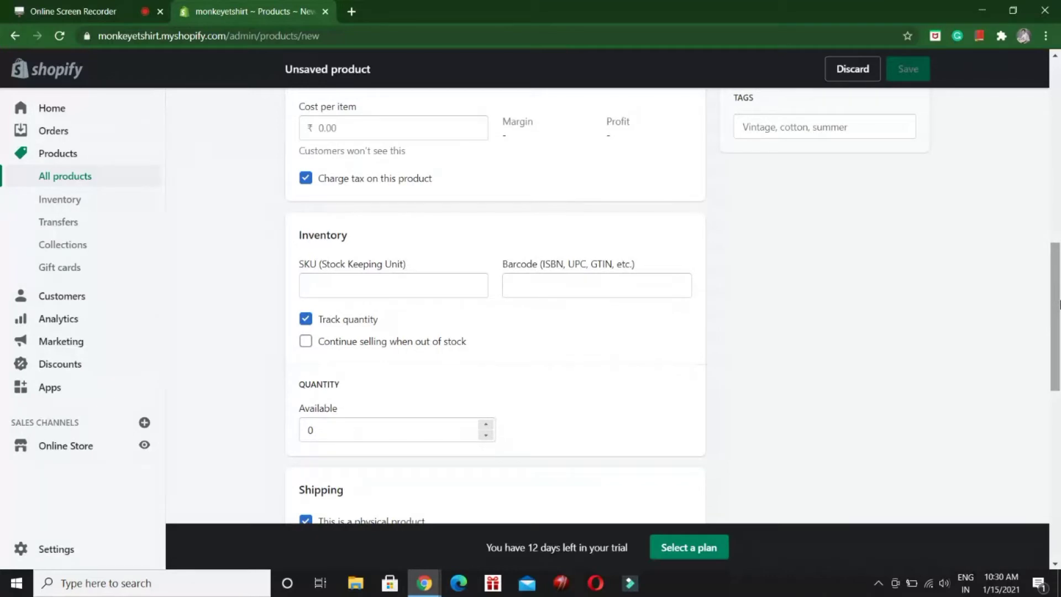
pyautogui.moveTo(1060, 303); pyautogui.dragTo(1057, 94)
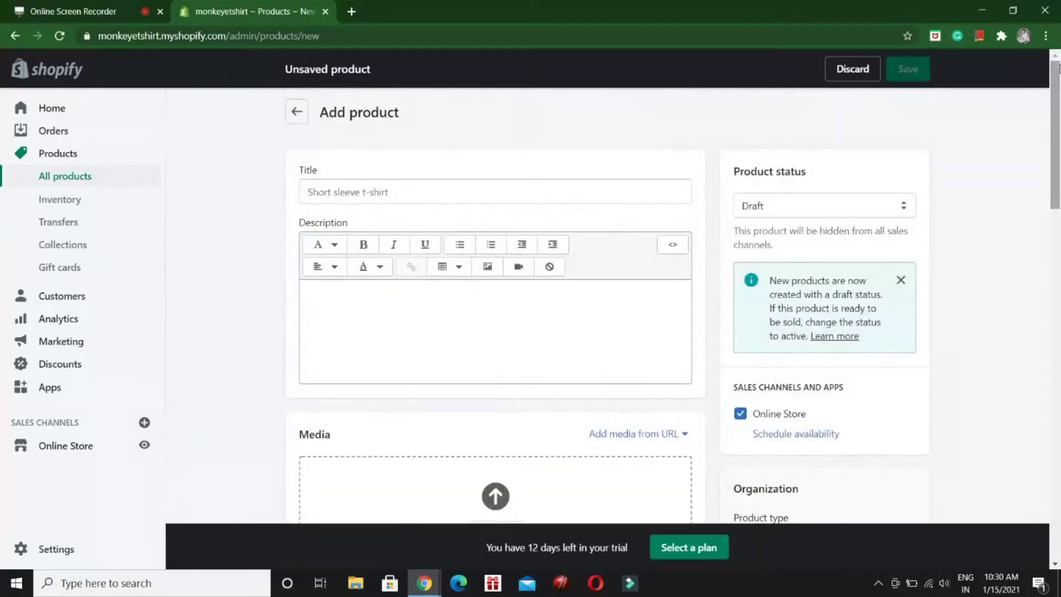
# Enter "AELO T-SHIRT - PURE COTTON" as the product title
pyautogui.click(472, 194)
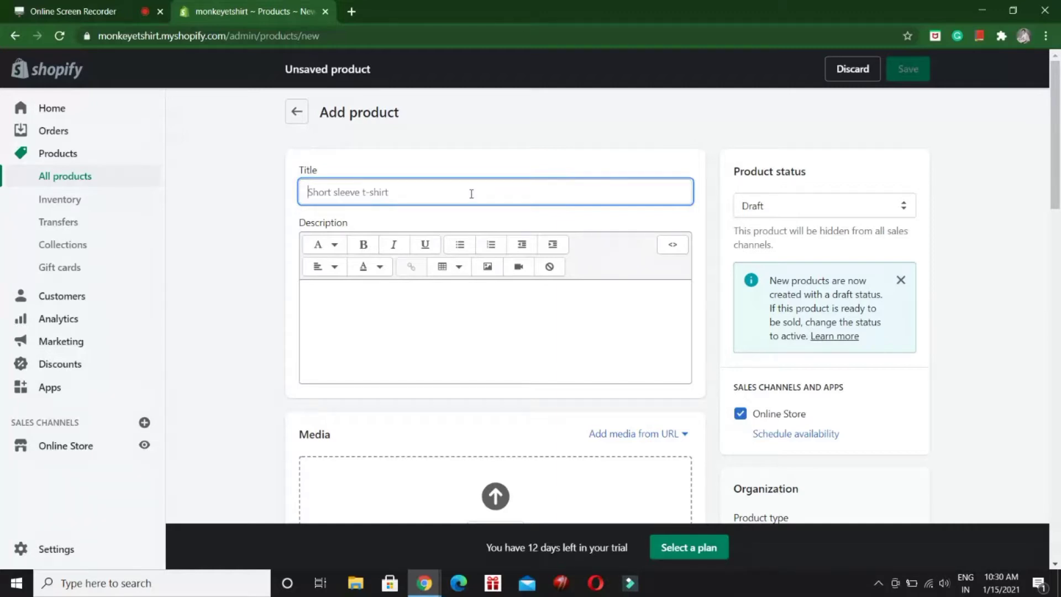
pyautogui.write('AE')
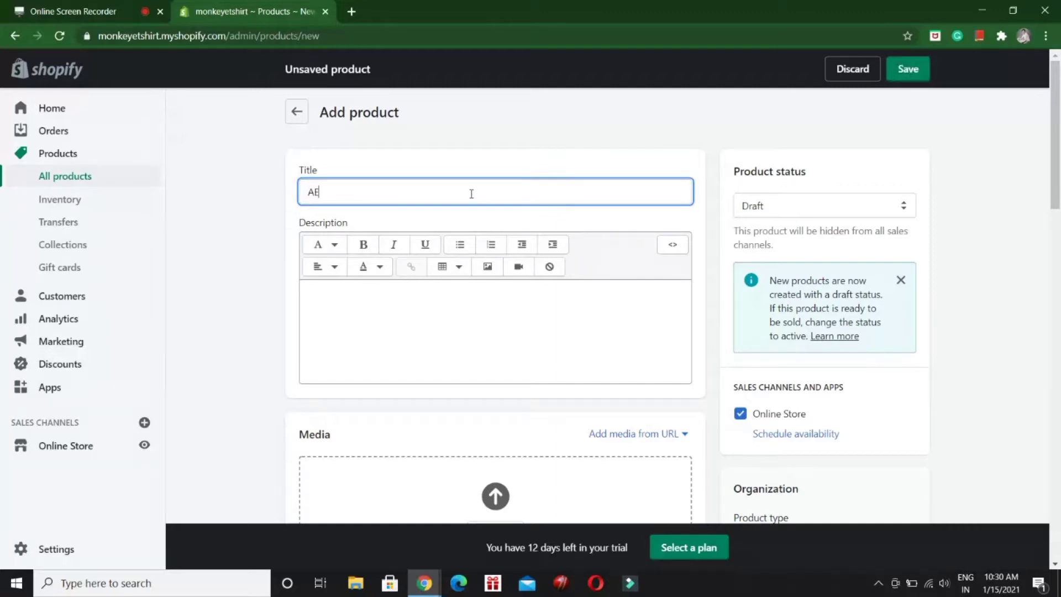
pyautogui.write('LO T-SHIRT - PURECOTT')
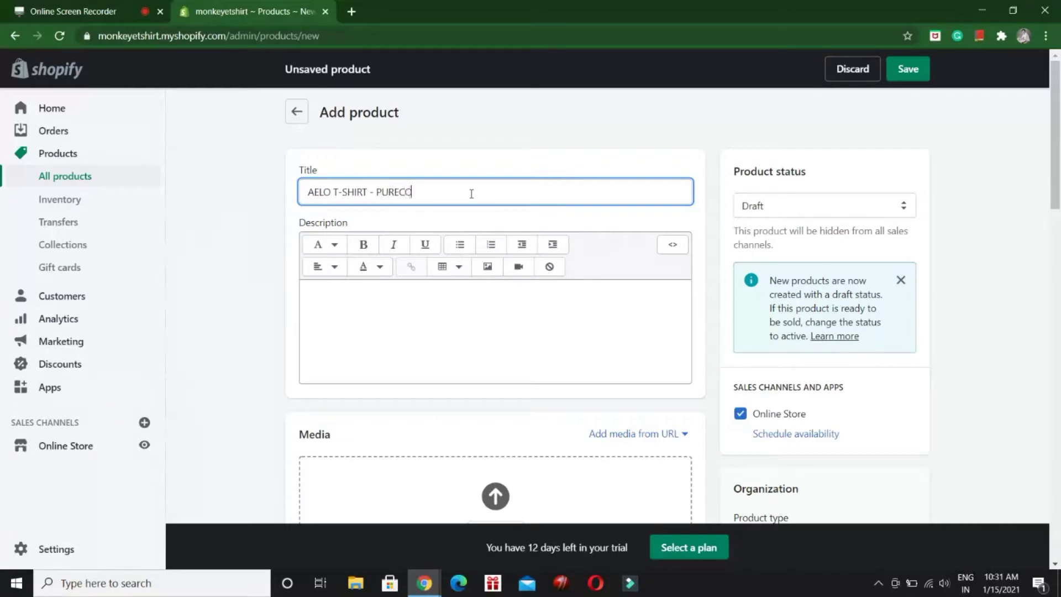
pyautogui.write('ON')
pyautogui.press('Left')
pyautogui.press('Left')
pyautogui.press('Left')
pyautogui.press('Left')
pyautogui.press('Left')
pyautogui.press('Left')
# Fill in the product description with material (100% Cotton), wash care, standard sizing and an estimated shipping time of 3-5 Business Days
pyautogui.click(446, 316)
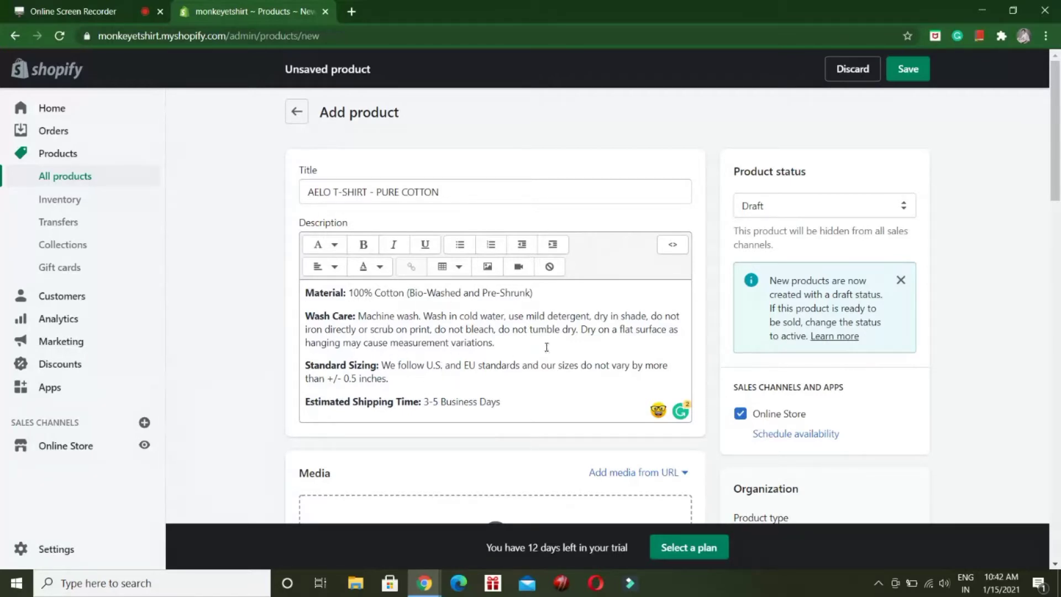
pyautogui.moveTo(1058, 159); pyautogui.dragTo(1059, 211)
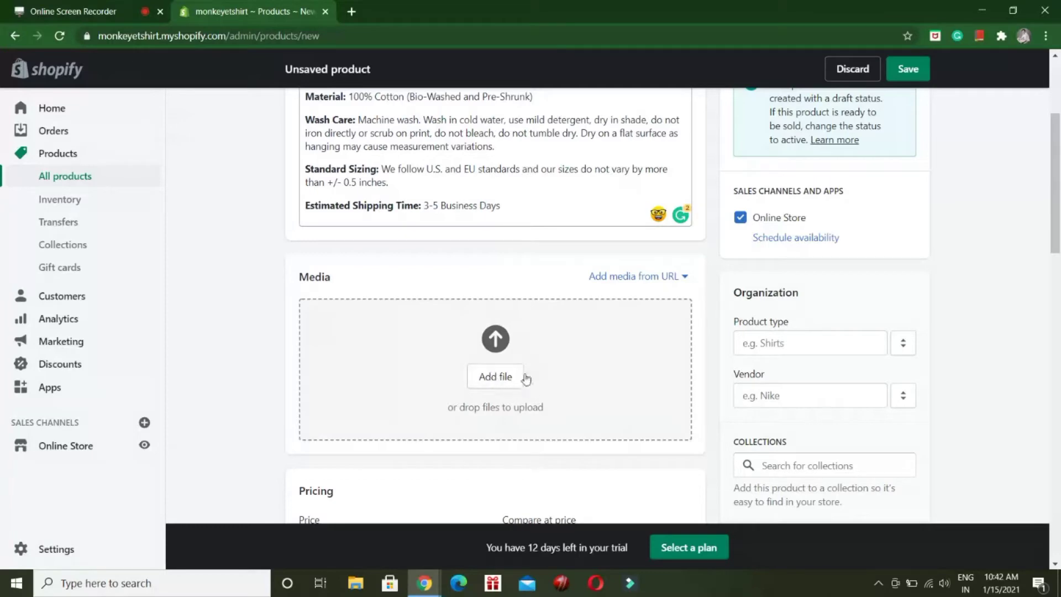
pyautogui.moveTo(1058, 173); pyautogui.dragTo(1059, 120)
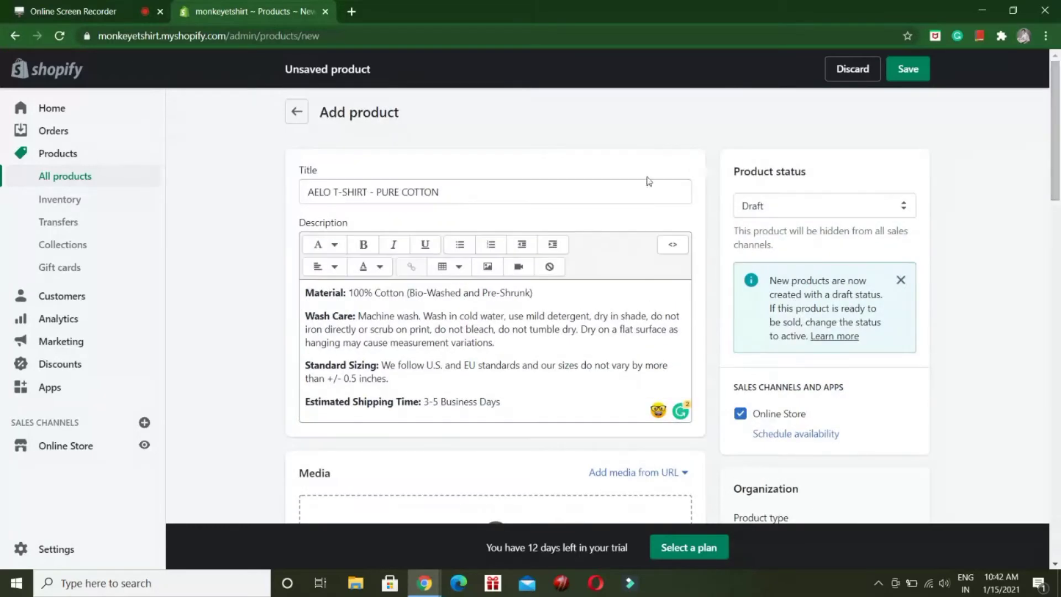
pyautogui.click(326, 245)
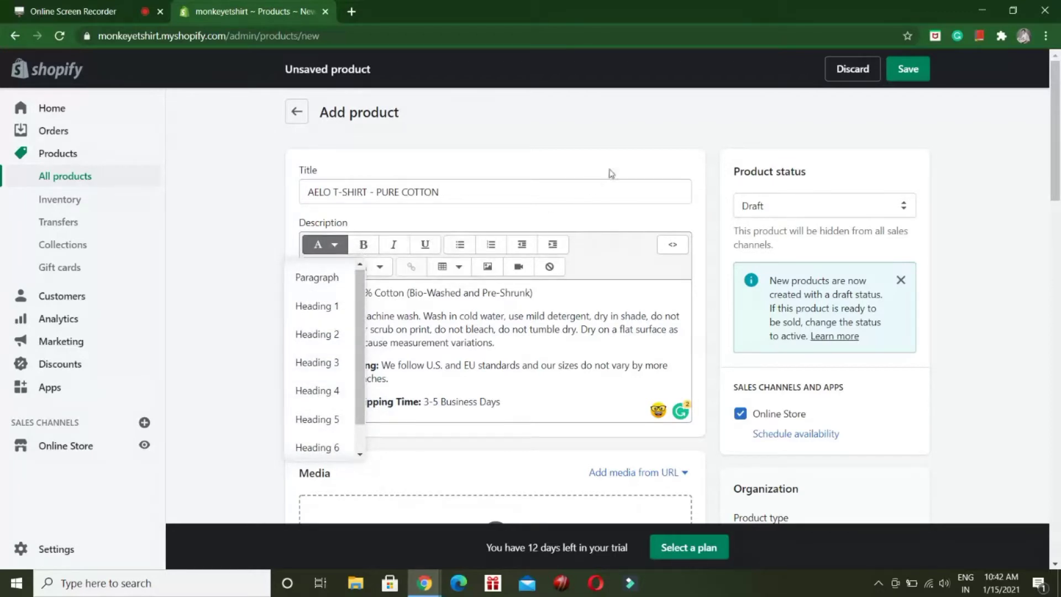
pyautogui.click(645, 149)
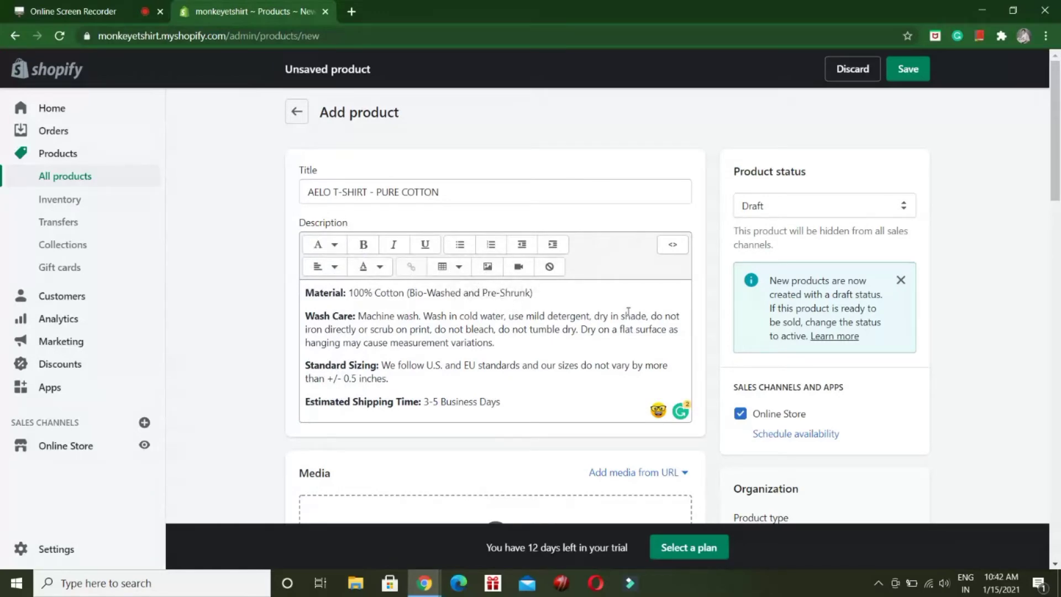
# Upload the image "aelo t 1" from the Downloads folder as the product's media
pyautogui.moveTo(1060, 172); pyautogui.dragTo(1059, 256)
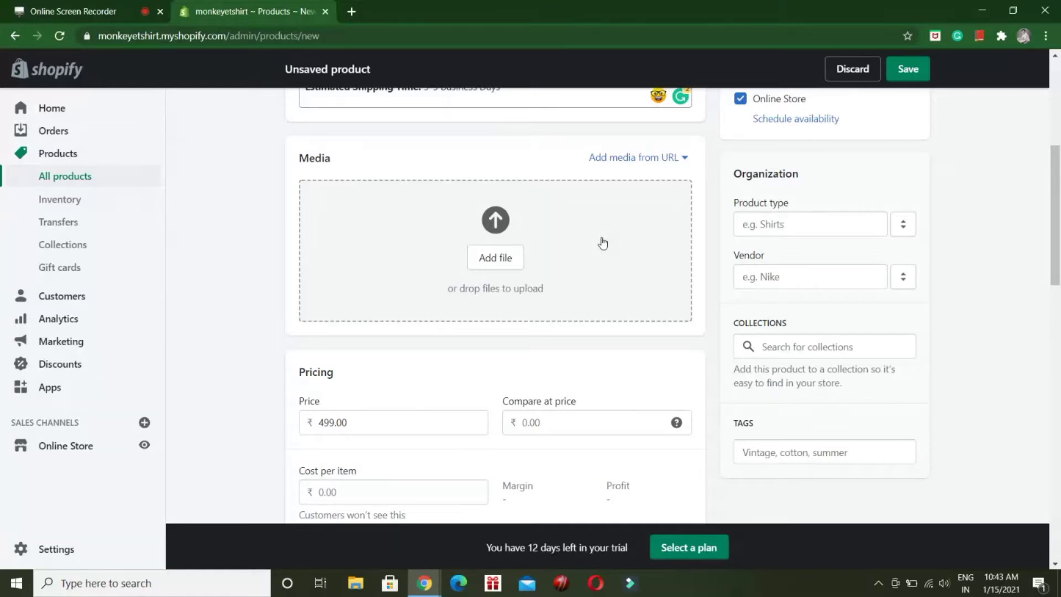
pyautogui.click(485, 259)
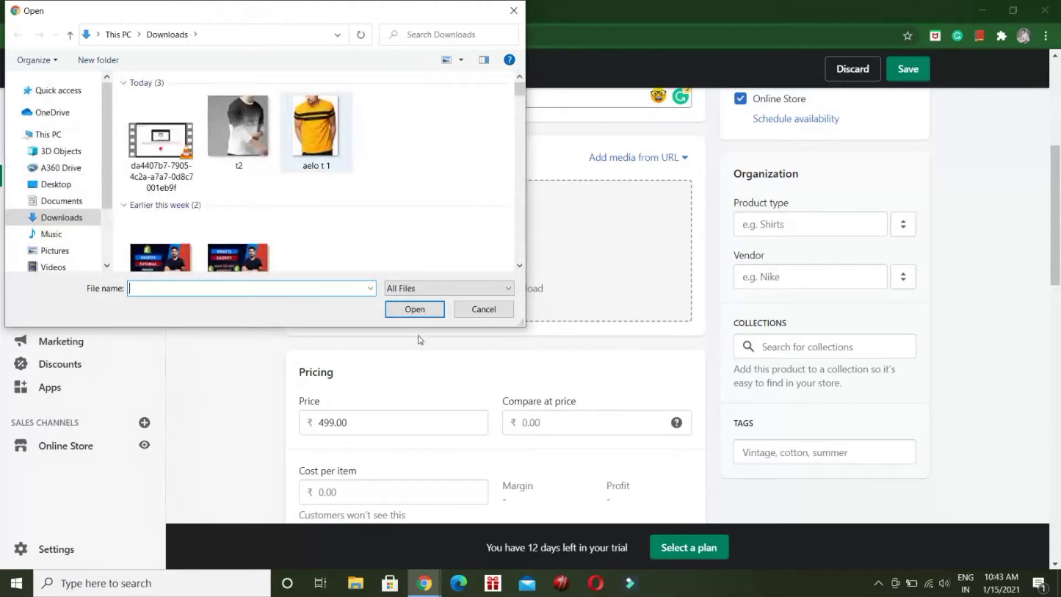
pyautogui.click(321, 143)
pyautogui.click(421, 309)
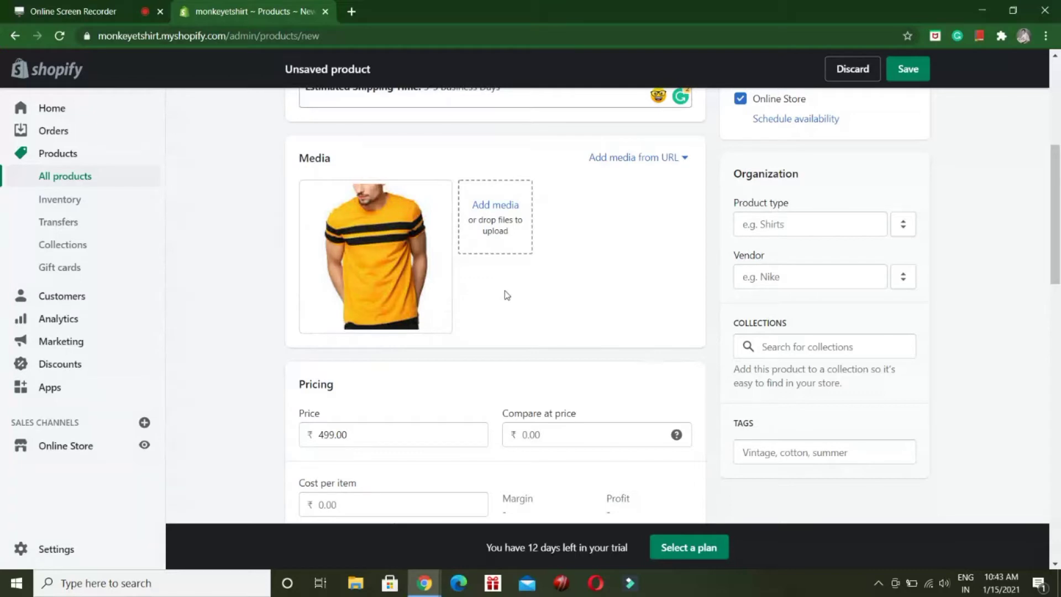
# Set the product's available inventory quantity to 15
pyautogui.click(376, 439)
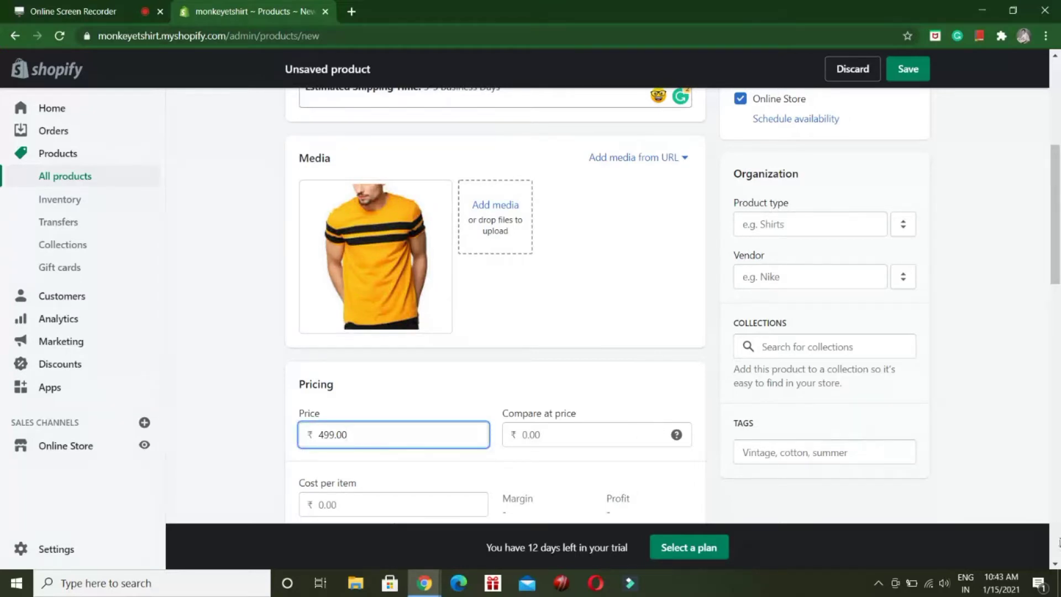
pyautogui.scroll(-3, 1056, 564)
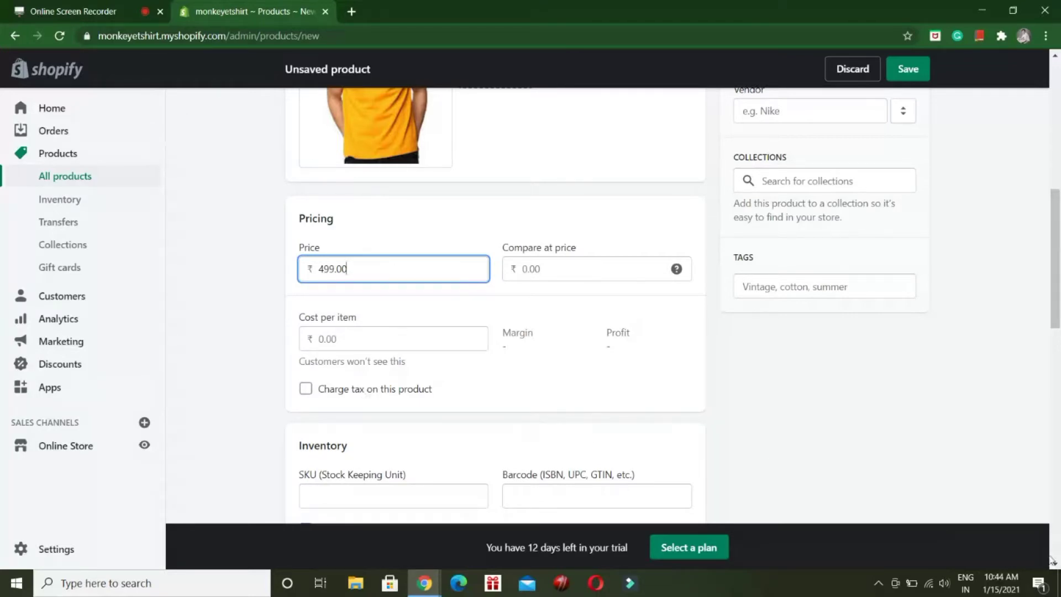
pyautogui.scroll(-2, 1054, 564)
pyautogui.scroll(-1, 1054, 563)
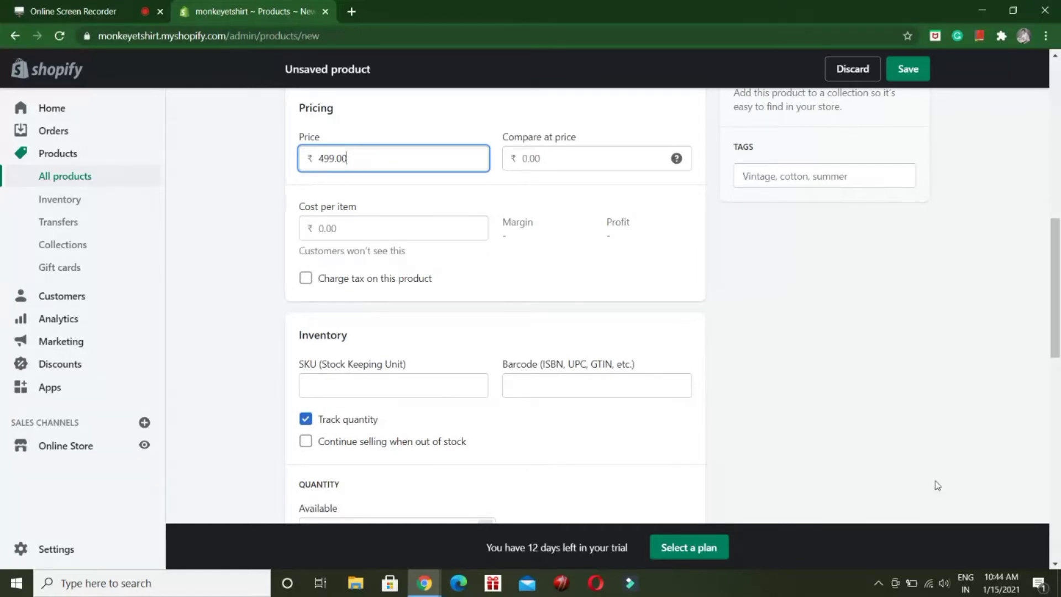
pyautogui.scroll(-3, 1056, 569)
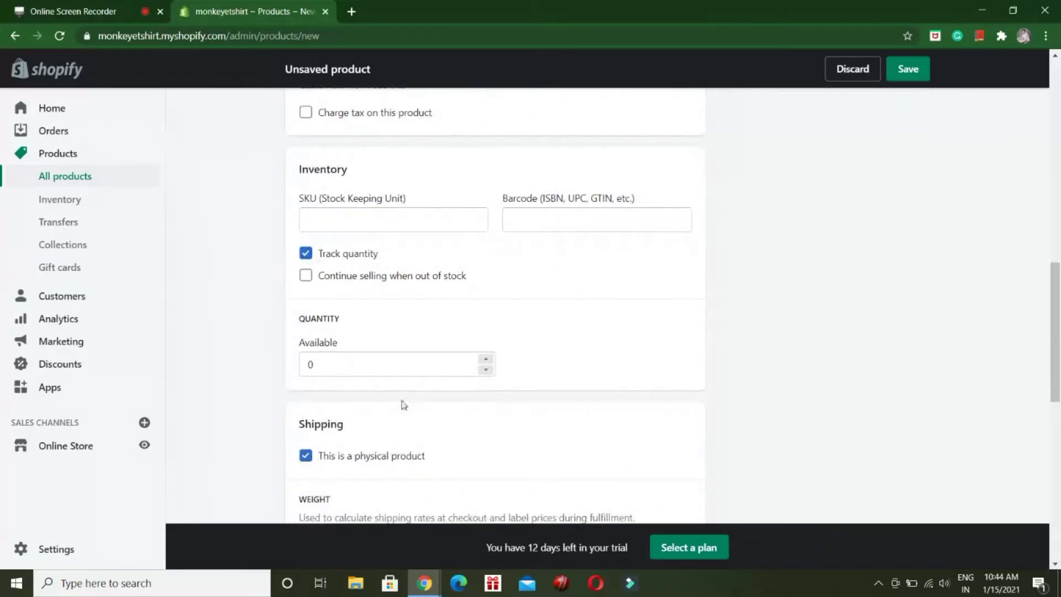
pyautogui.click(390, 369)
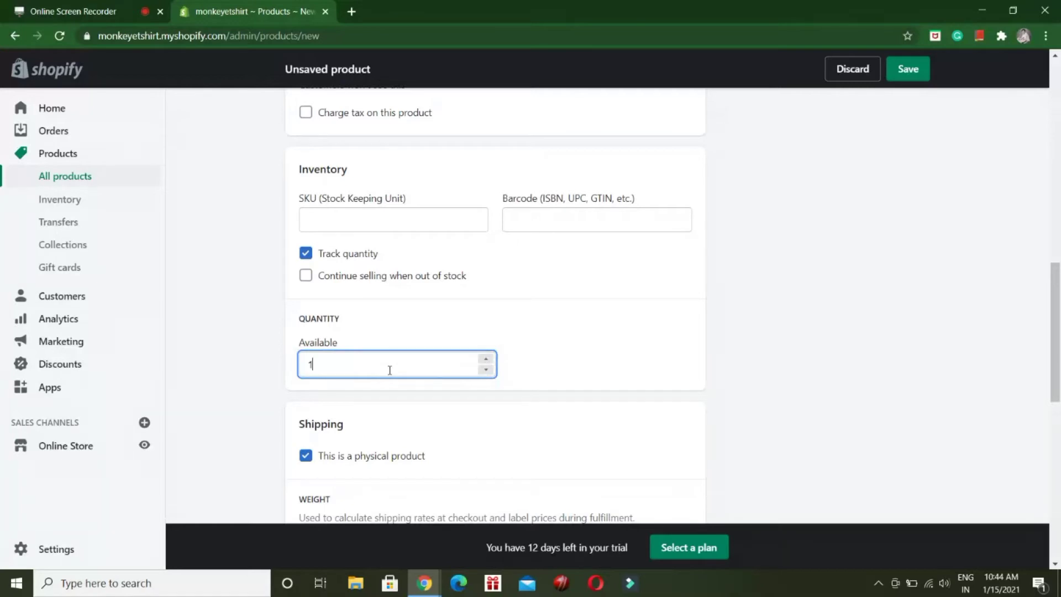
pyautogui.write('15')
pyautogui.click(759, 369)
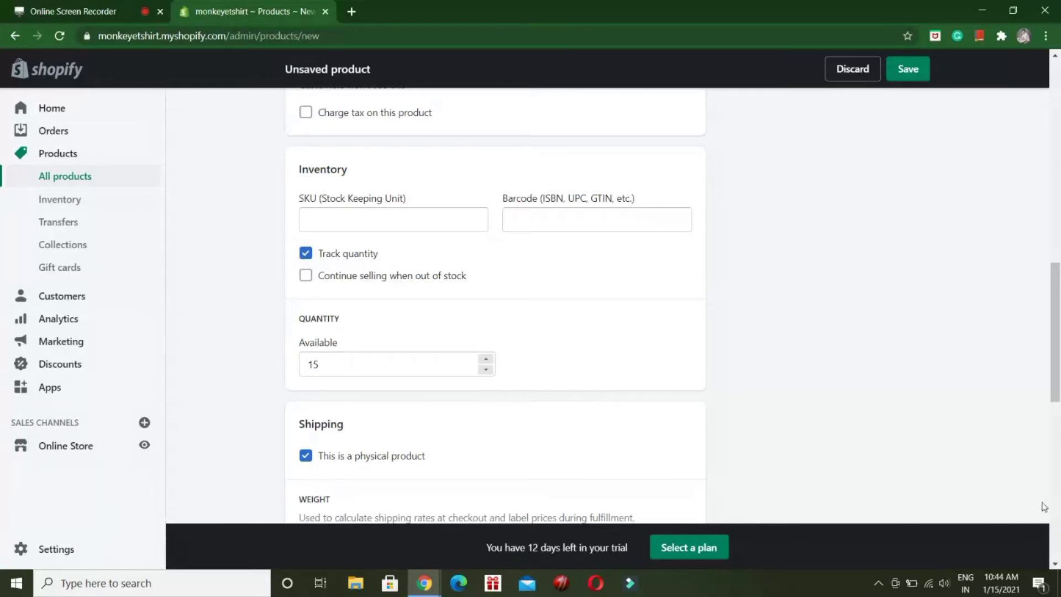
# Set the country of origin in the shipping customs information to India
pyautogui.scroll(-5, 1056, 569)
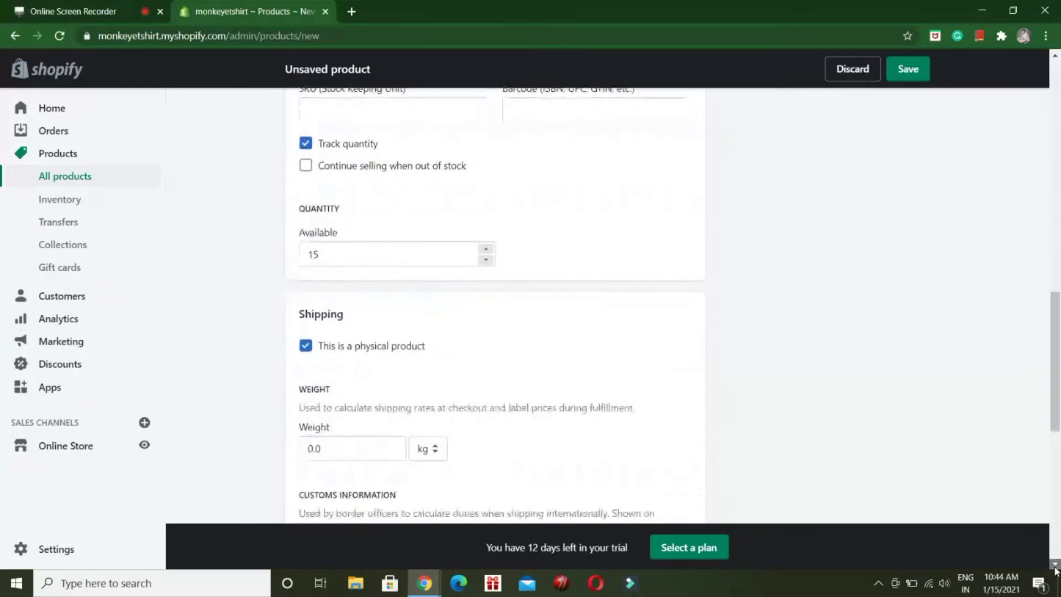
pyautogui.scroll(-3, 1055, 569)
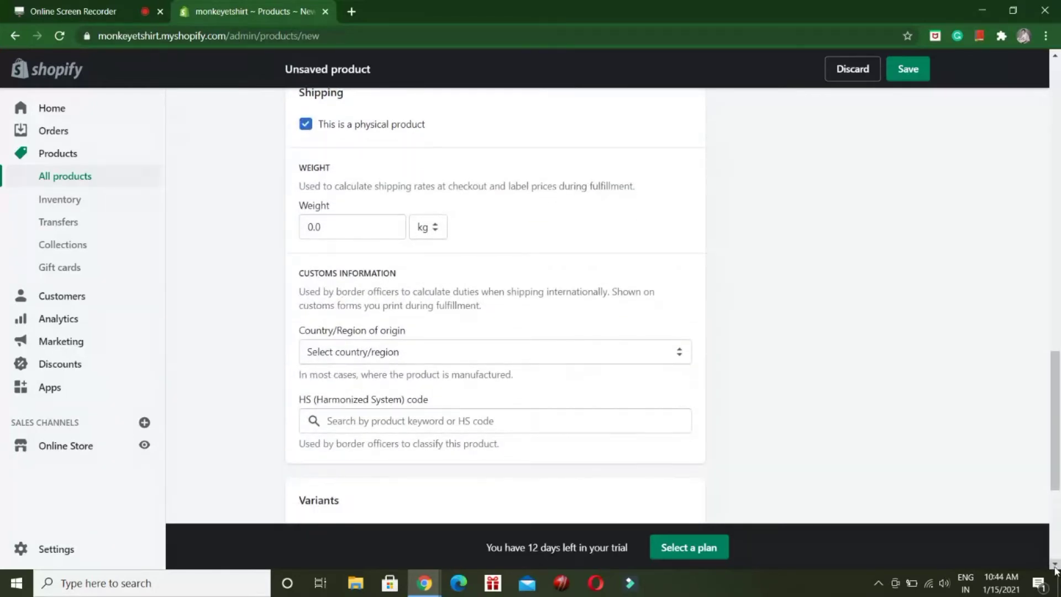
pyautogui.click(676, 293)
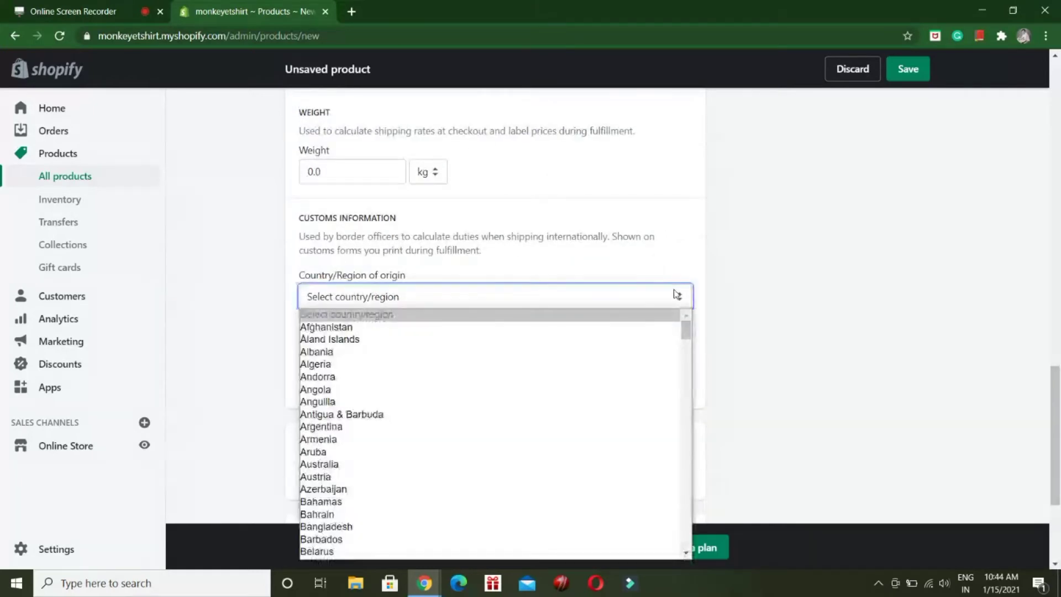
pyautogui.write('in')
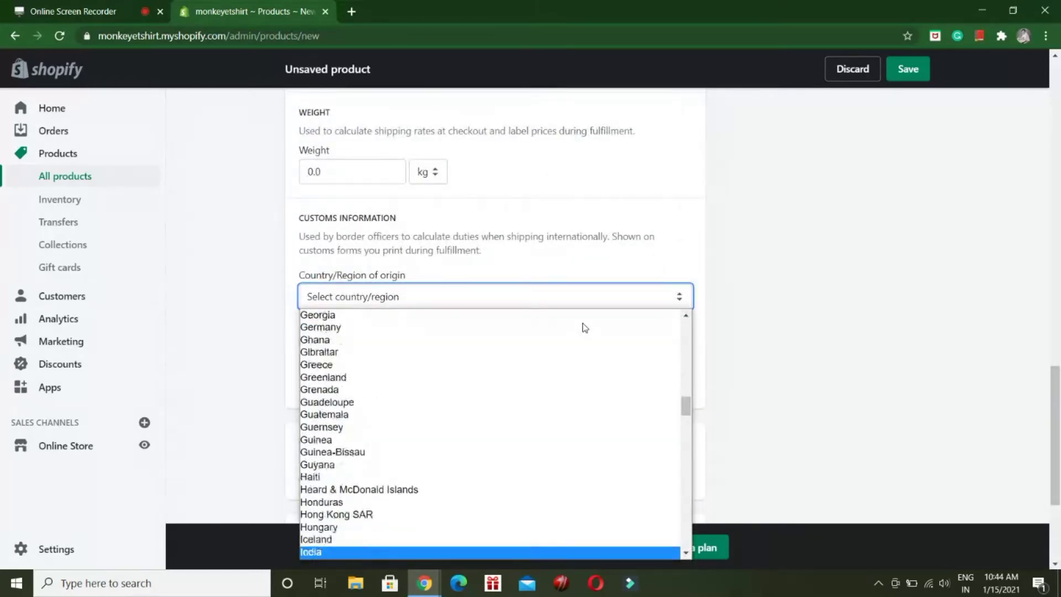
pyautogui.click(371, 552)
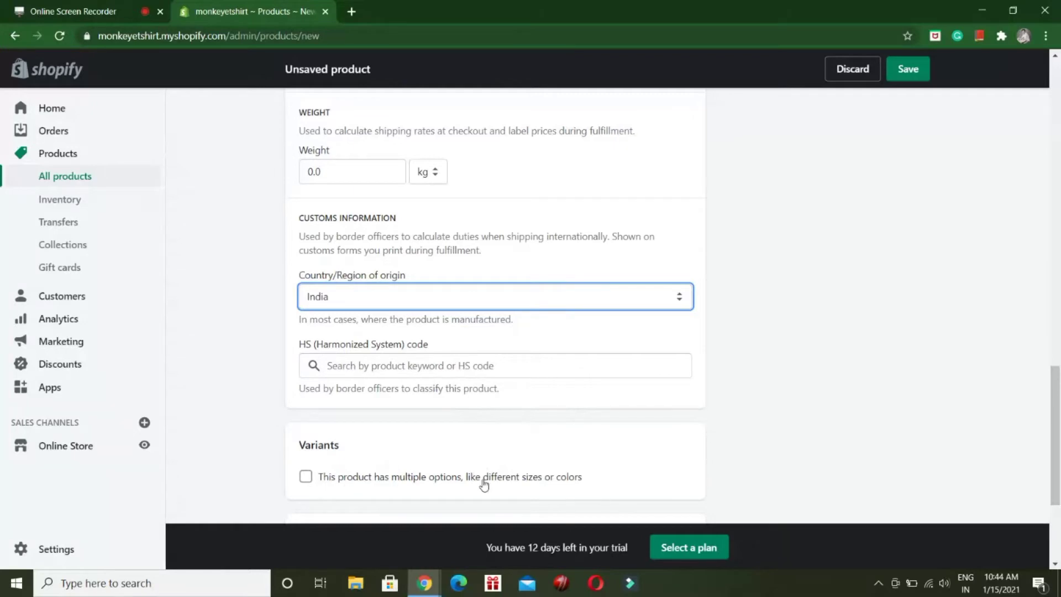
# Enable multiple options for the product and add a Size option with the values S, M, L and XL
pyautogui.scroll(-4, 1057, 535)
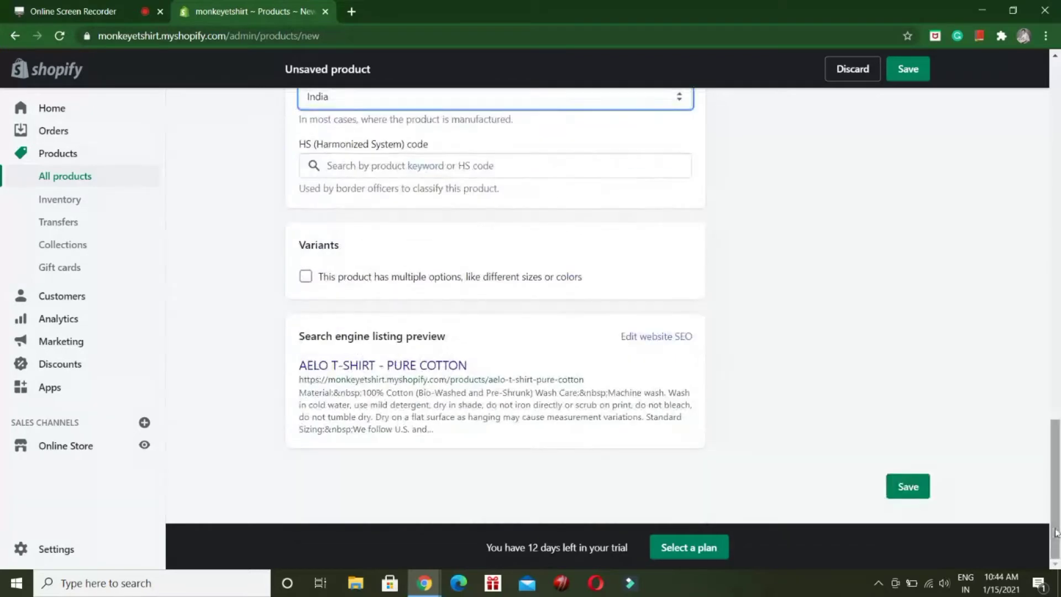
pyautogui.click(306, 277)
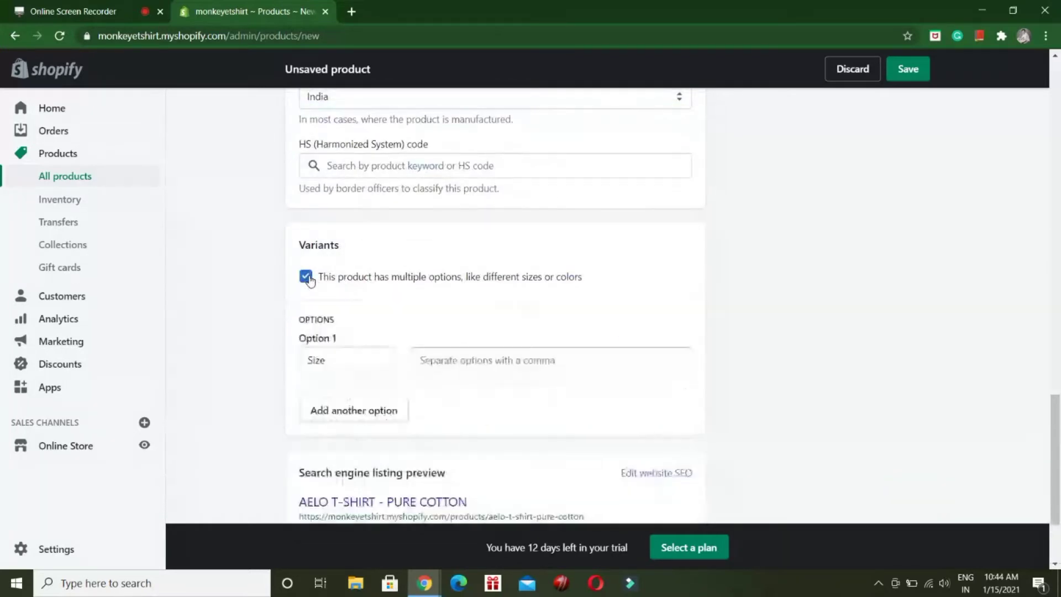
pyautogui.click(357, 362)
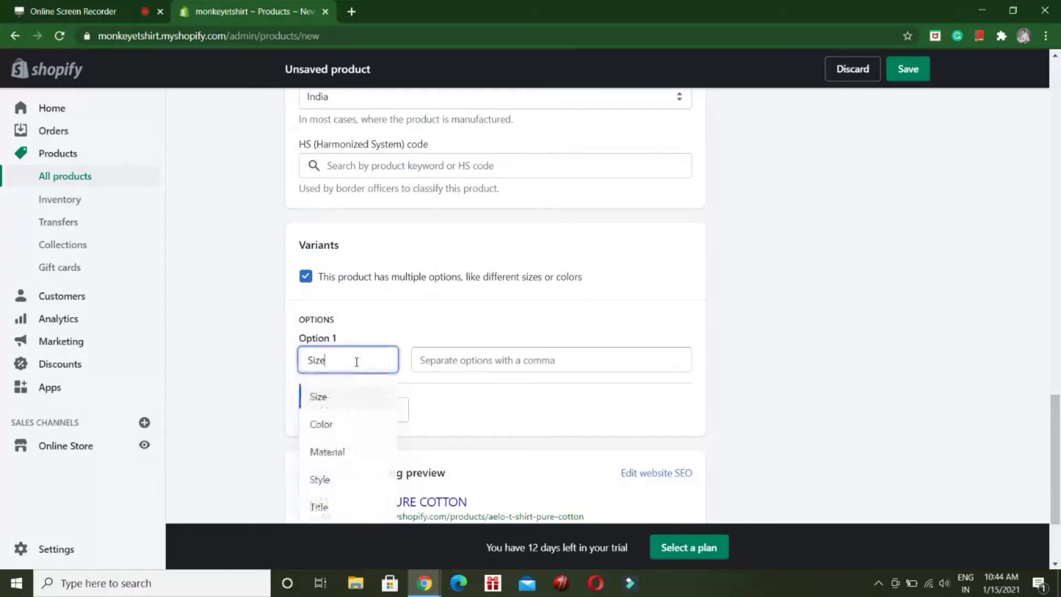
pyautogui.click(447, 363)
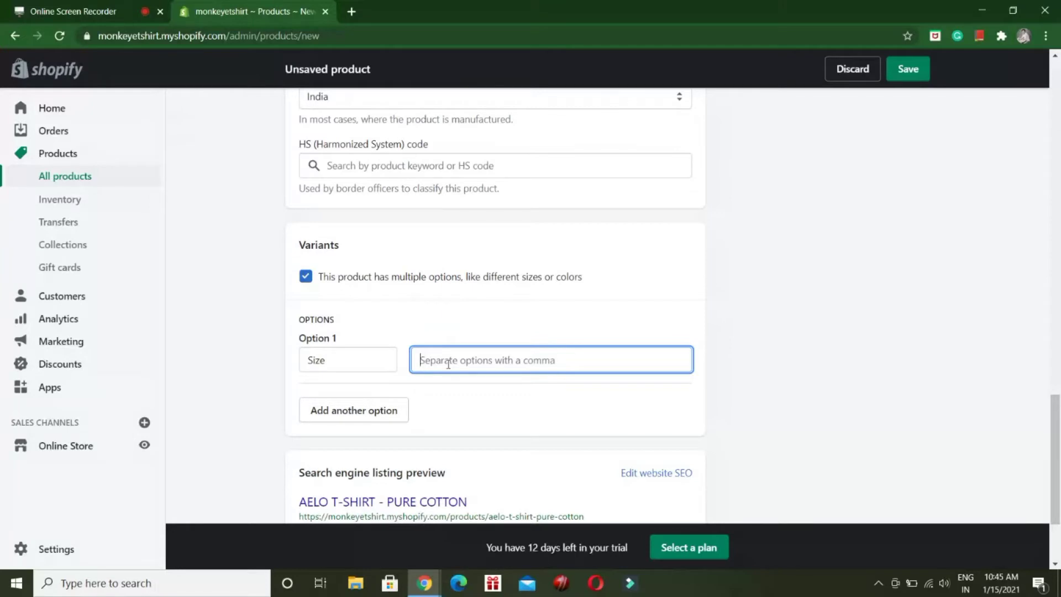
pyautogui.write('s')
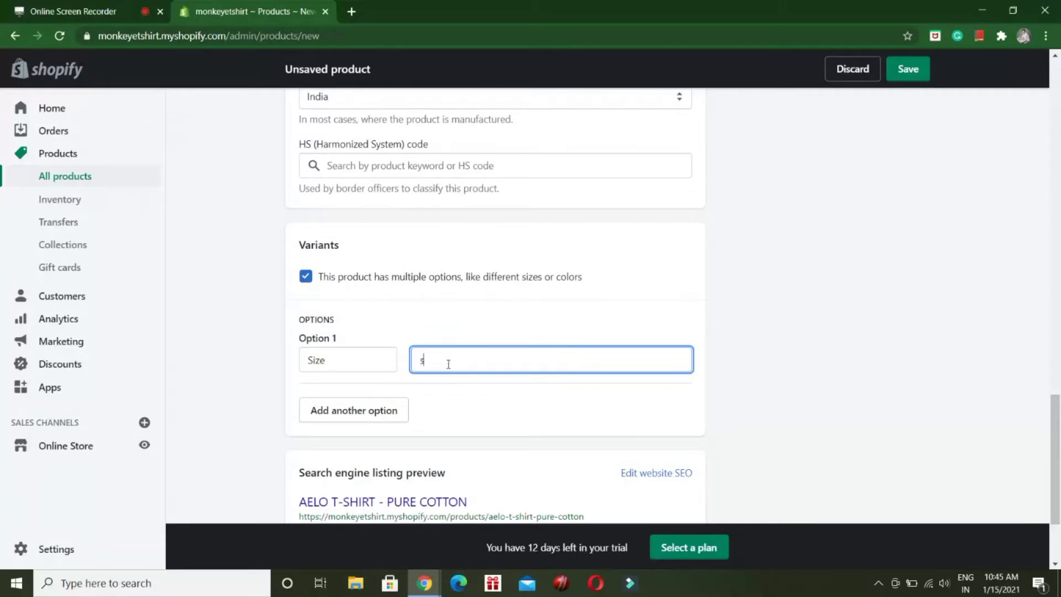
pyautogui.press('BackSpace')
pyautogui.write('S,')
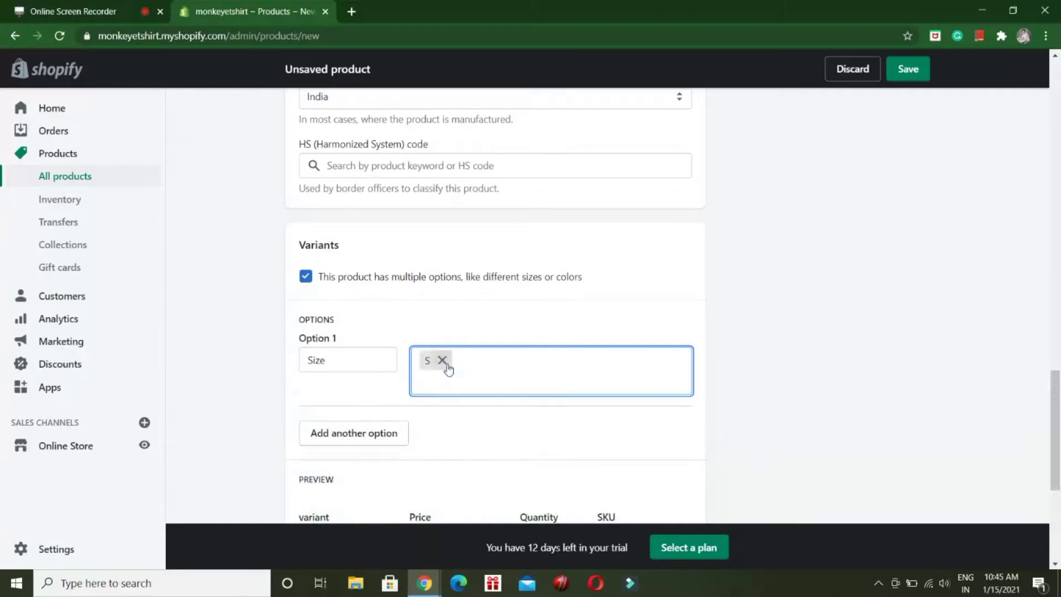
pyautogui.write('M,')
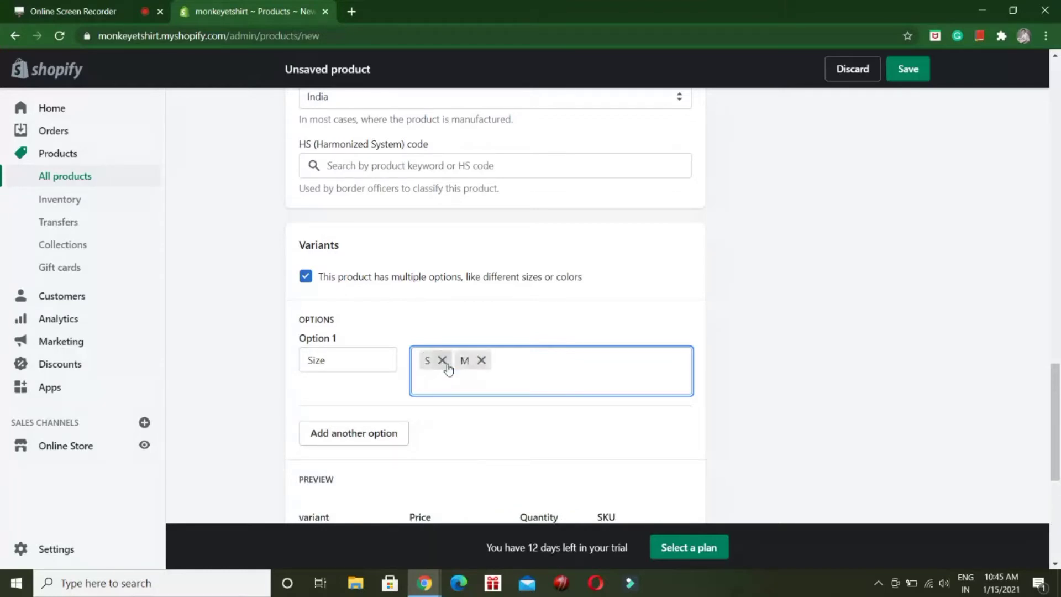
pyautogui.write('L')
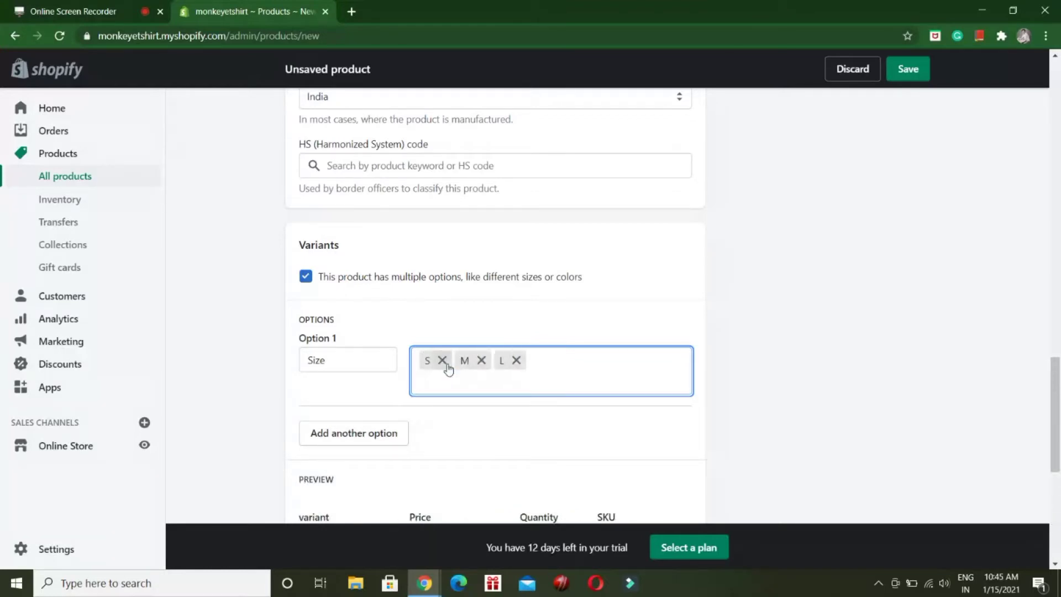
pyautogui.write(',XL,')
pyautogui.click(385, 434)
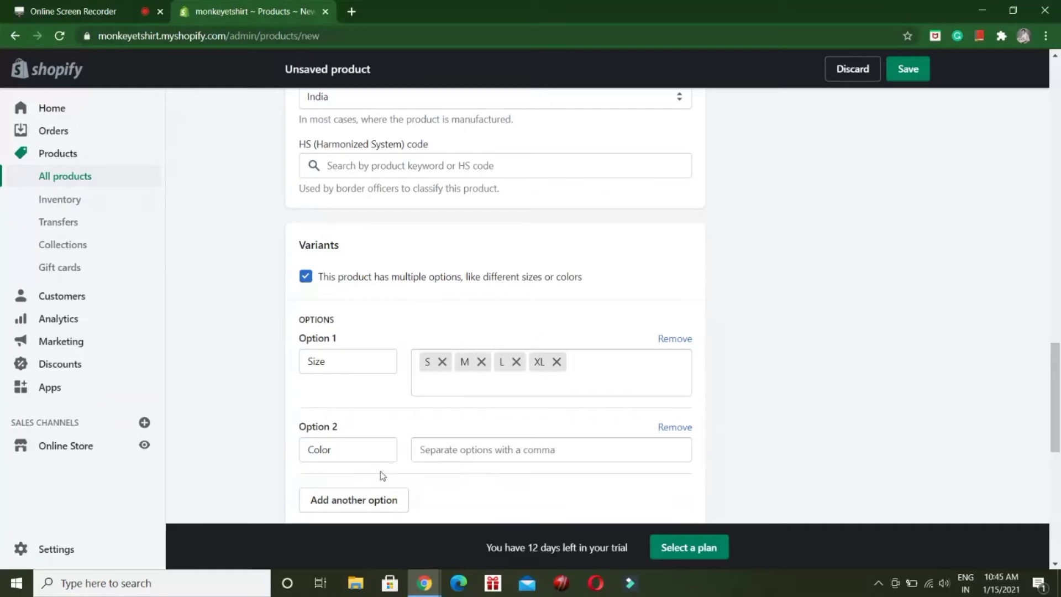
pyautogui.click(675, 428)
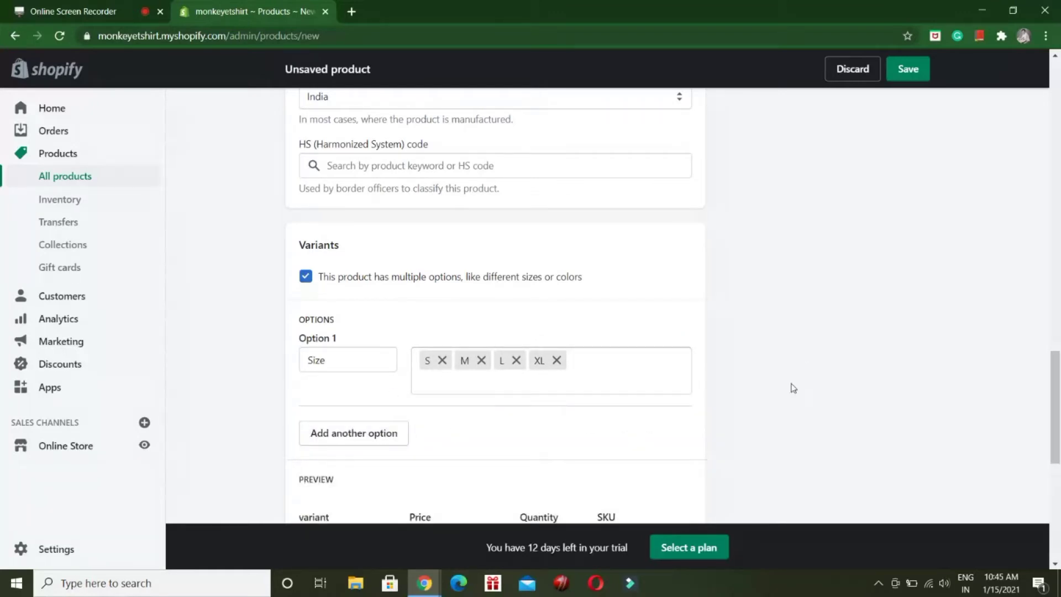
# Review the price and quantity of each size variant and save the new product
pyautogui.scroll(-3, 646, 307)
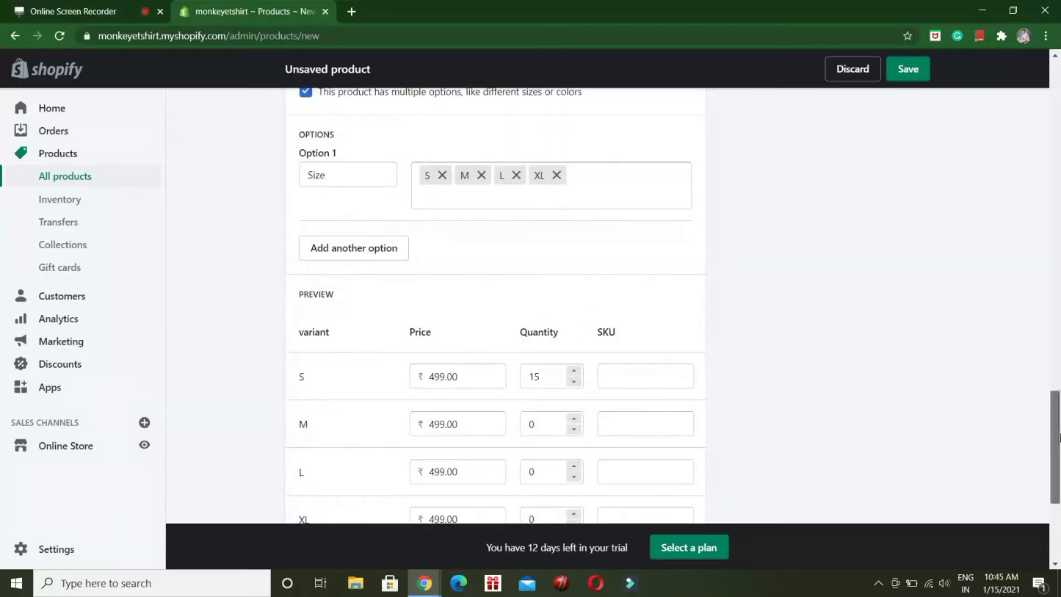
pyautogui.moveTo(1056, 439); pyautogui.dragTo(1059, 481)
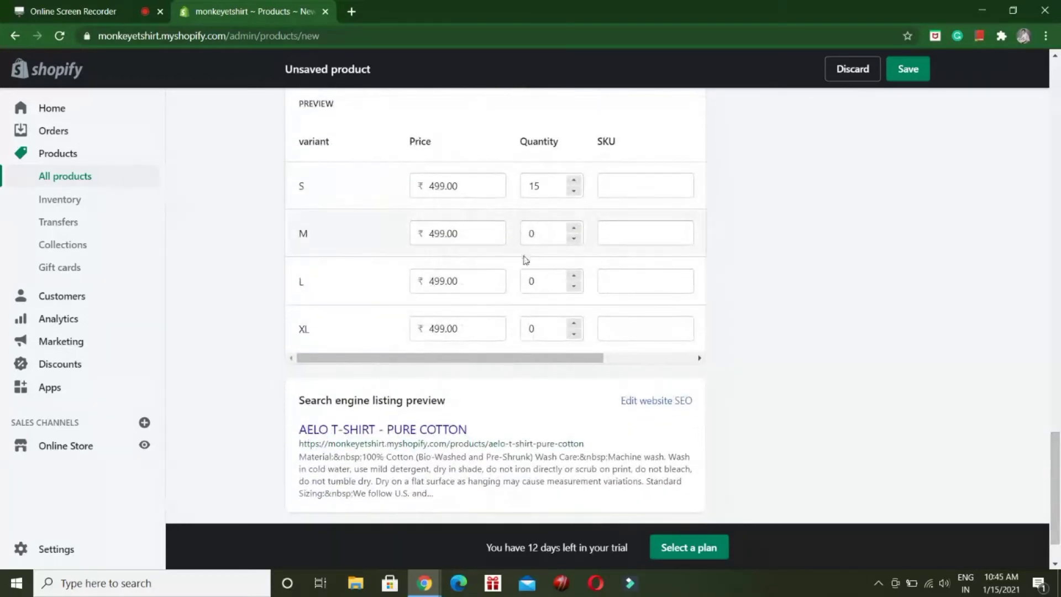
pyautogui.click(549, 232)
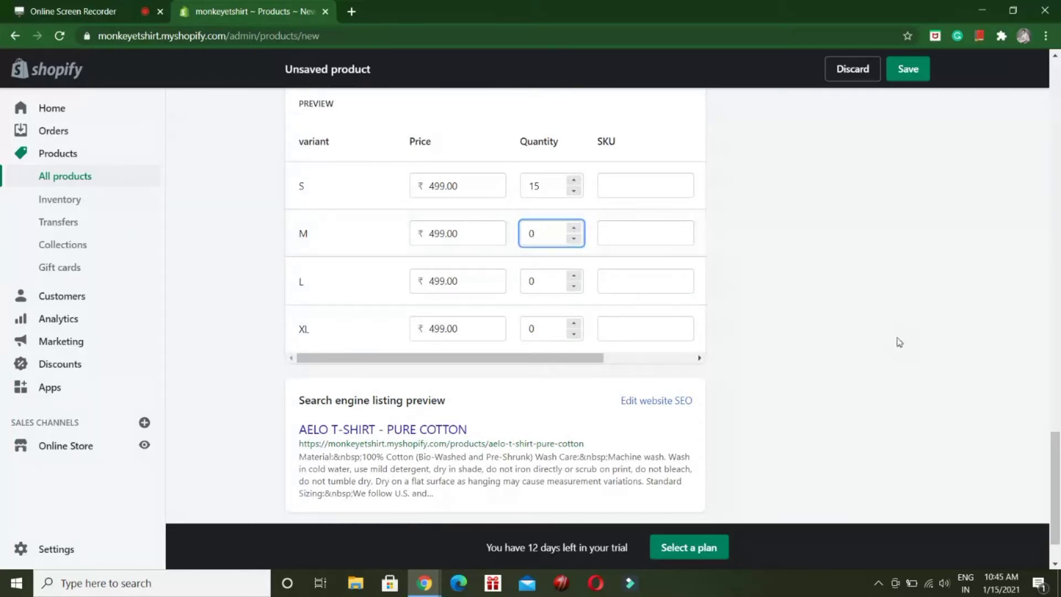
pyautogui.moveTo(1058, 461); pyautogui.dragTo(1059, 418)
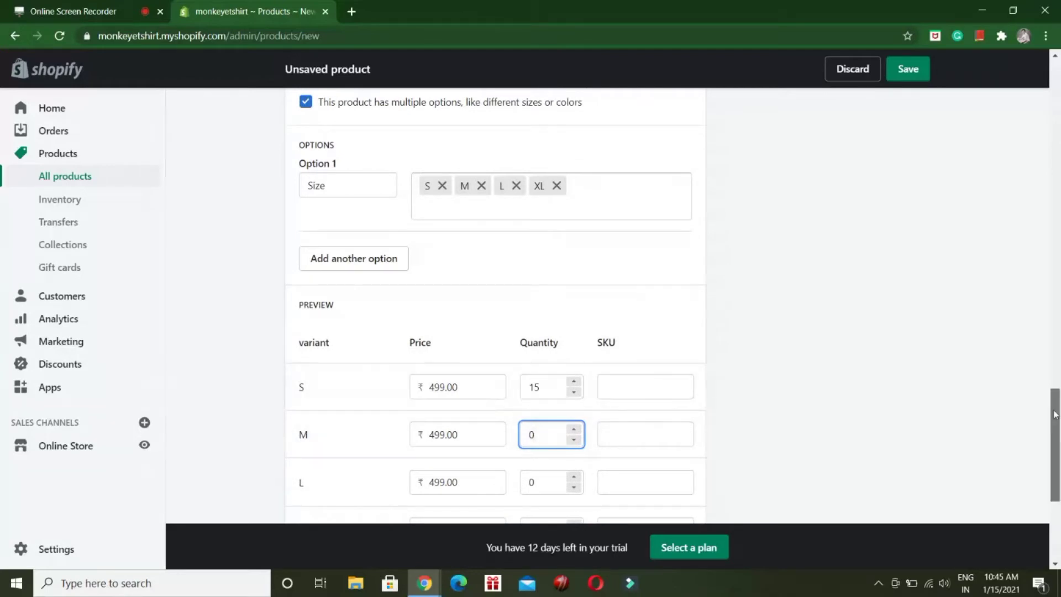
pyautogui.moveTo(1060, 427); pyautogui.dragTo(1058, 69)
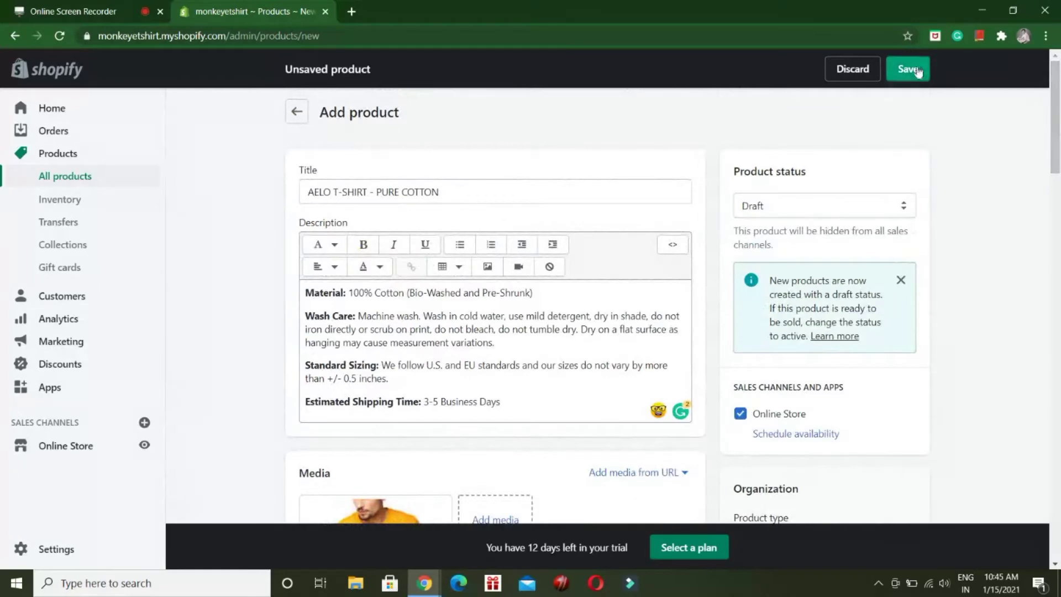
pyautogui.moveTo(1059, 108); pyautogui.dragTo(1059, 164)
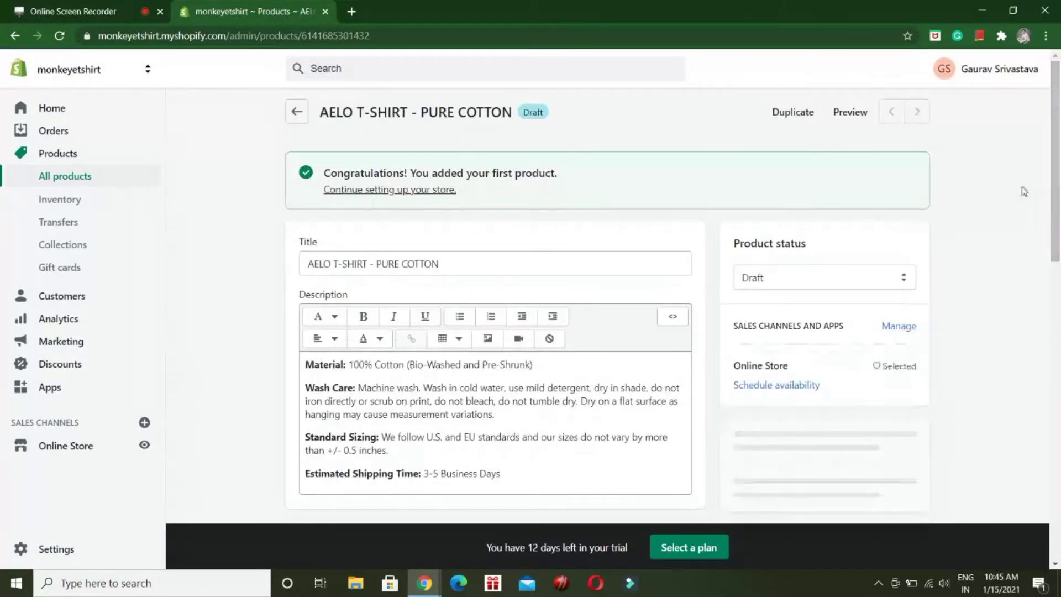
# Add T SHIRT as the product type in the product's organization details
pyautogui.scroll(-4, 1039, 238)
pyautogui.scroll(-2, 1039, 237)
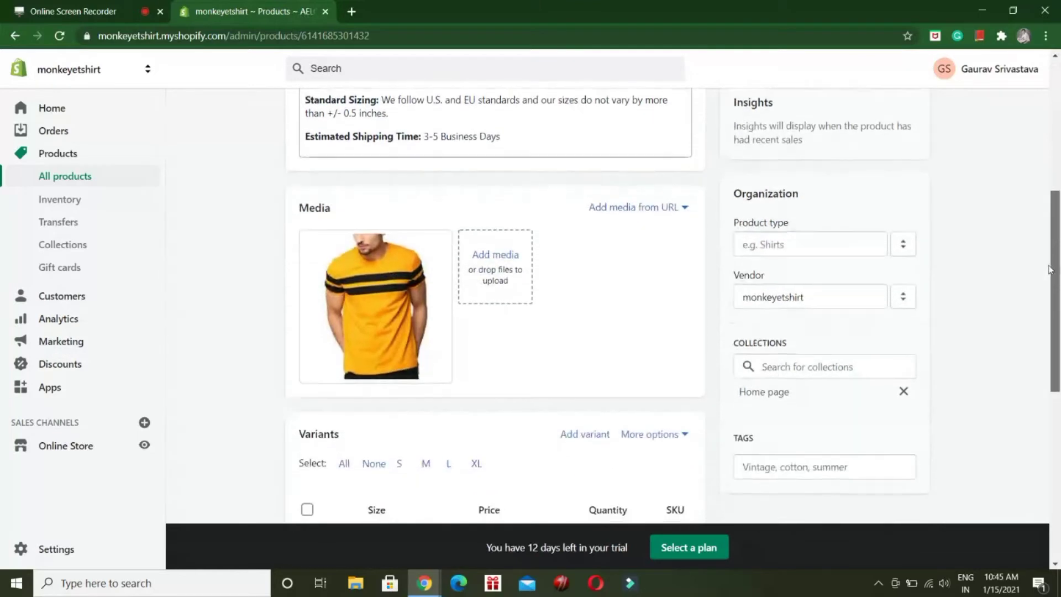
pyautogui.click(863, 248)
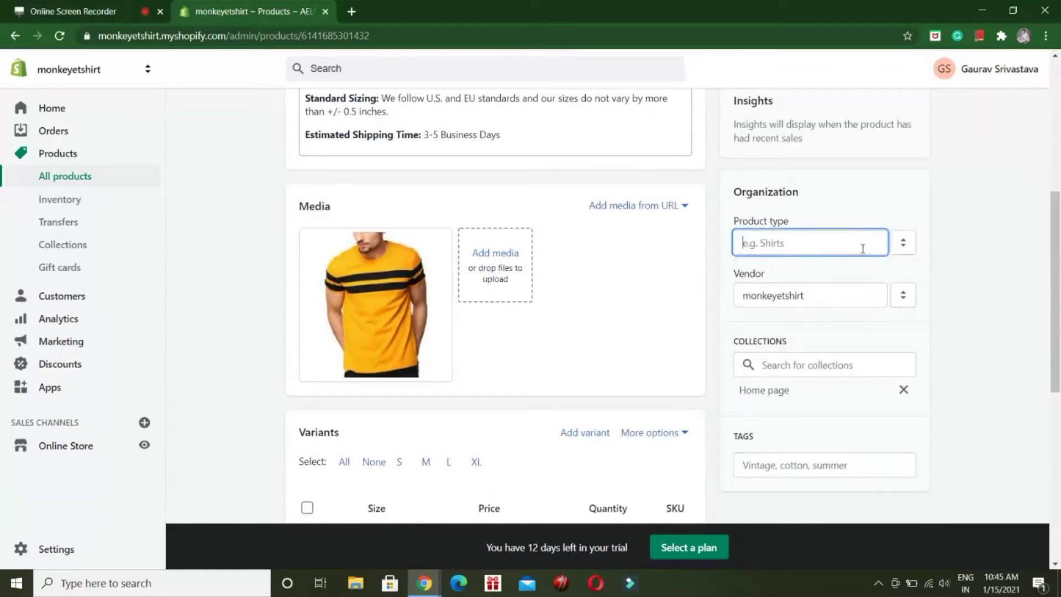
pyautogui.write('T SHIRT')
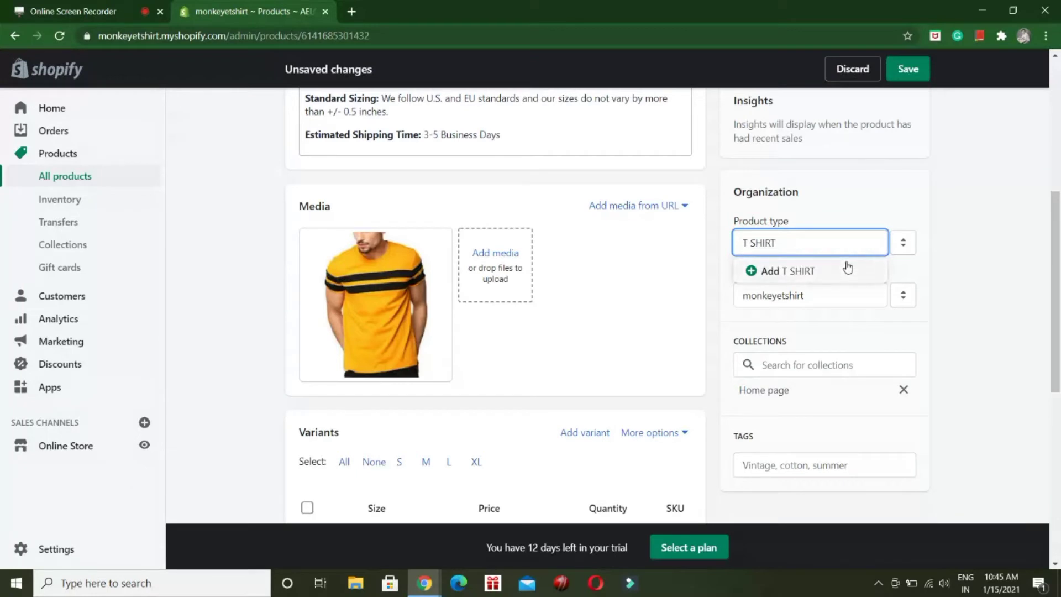
pyautogui.click(806, 271)
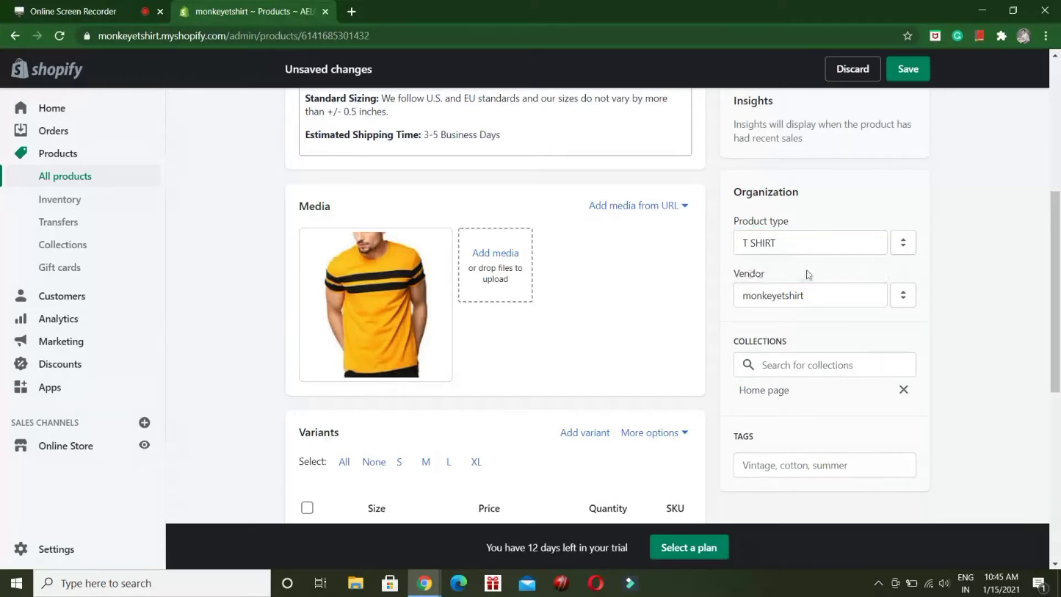
pyautogui.click(800, 374)
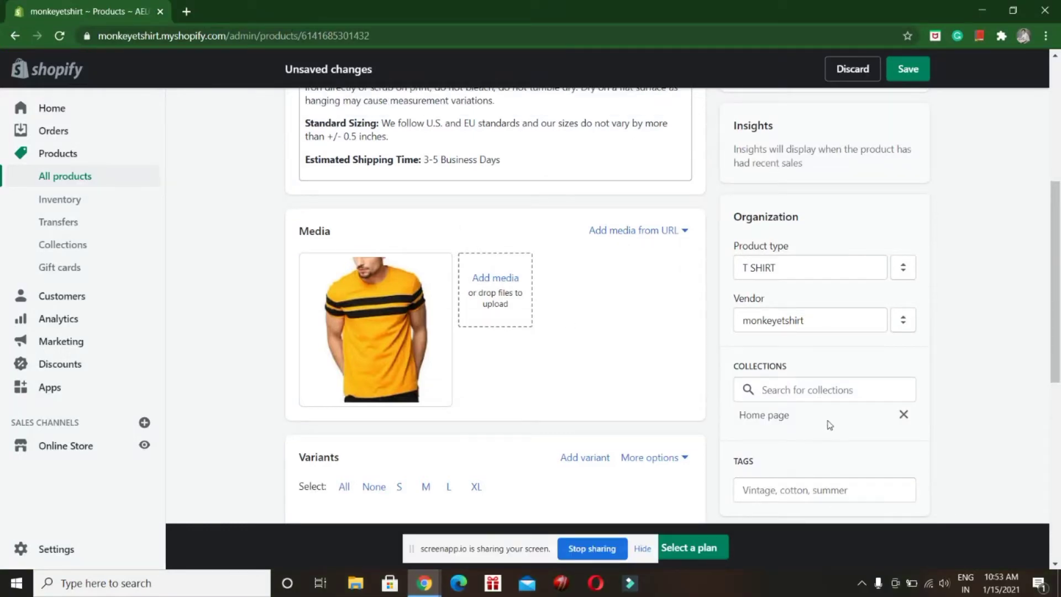
# Add the tag TSHIRT to the product
pyautogui.click(766, 491)
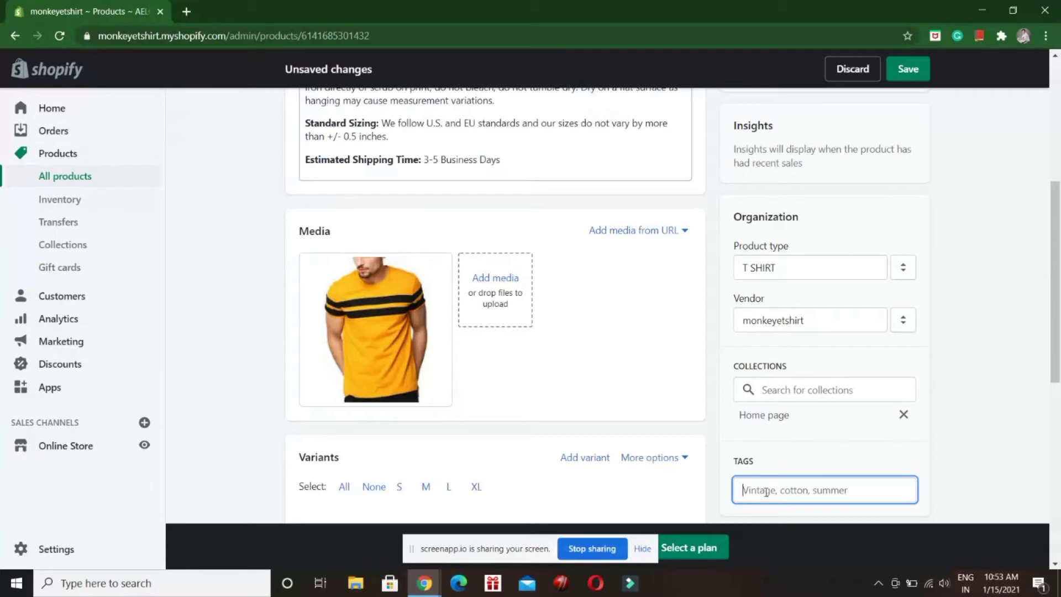
pyautogui.write('TS')
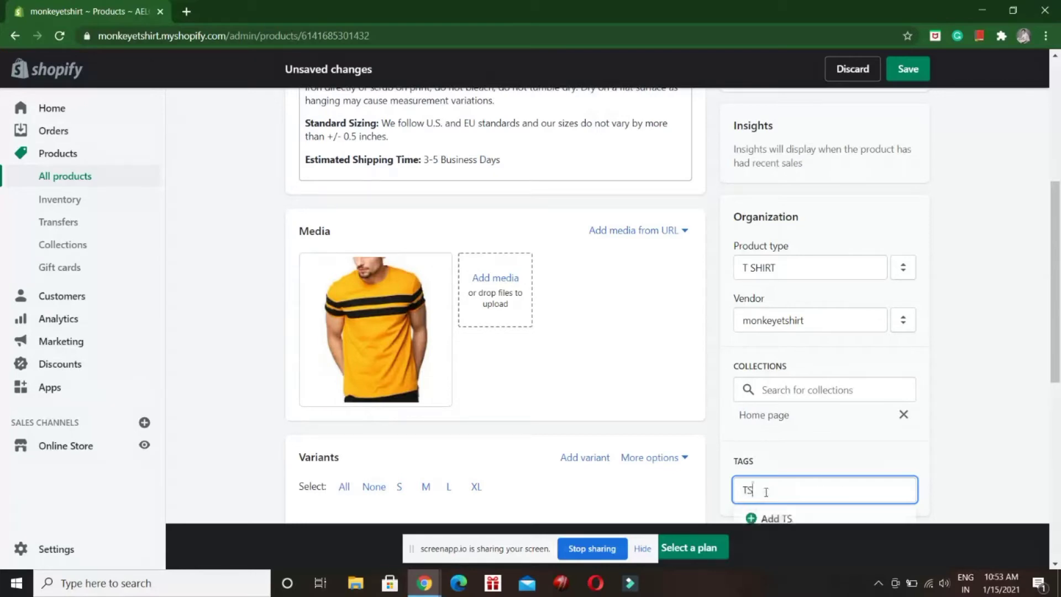
pyautogui.write(' HIRT')
pyautogui.press('Left')
pyautogui.press('Left')
pyautogui.press('Left')
pyautogui.press('Left')
pyautogui.press('BackSpace')
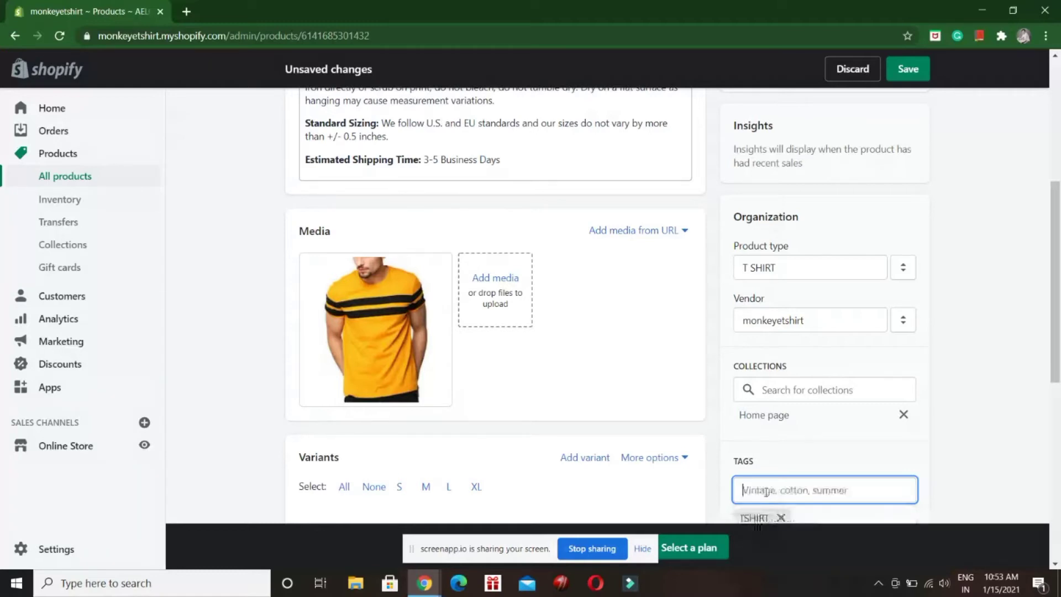
pyautogui.press('Return')
# Check the product's collection and tag choices and save the product changes
pyautogui.scroll(-2, 1043, 418)
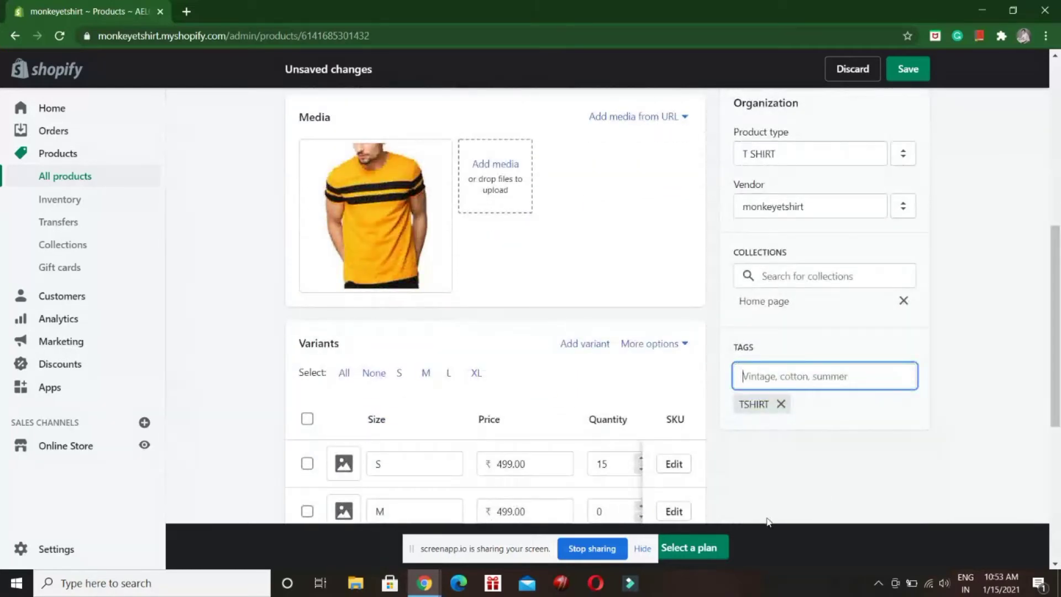
pyautogui.click(642, 548)
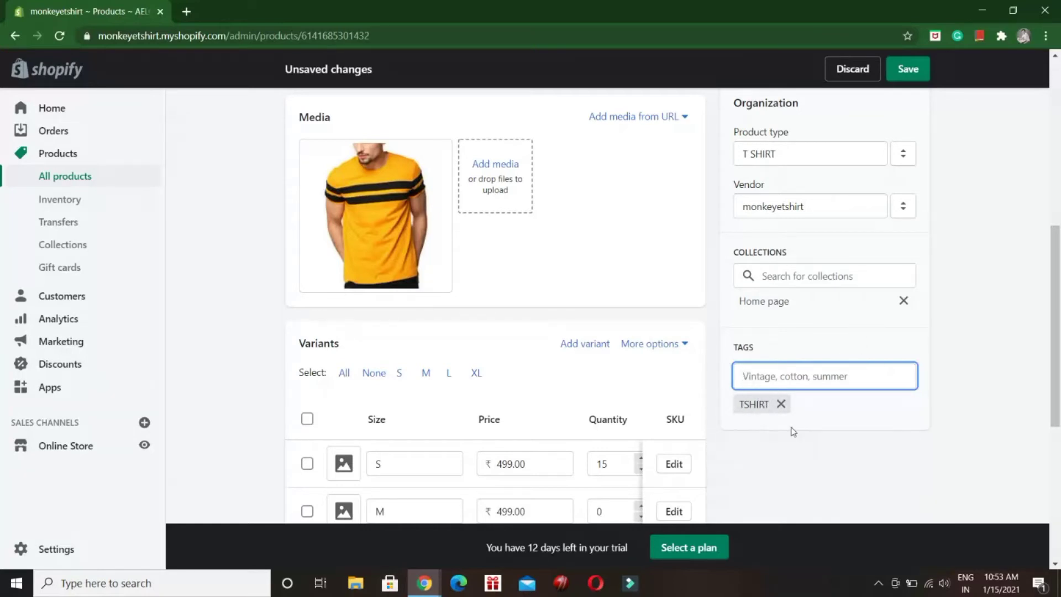
pyautogui.click(773, 277)
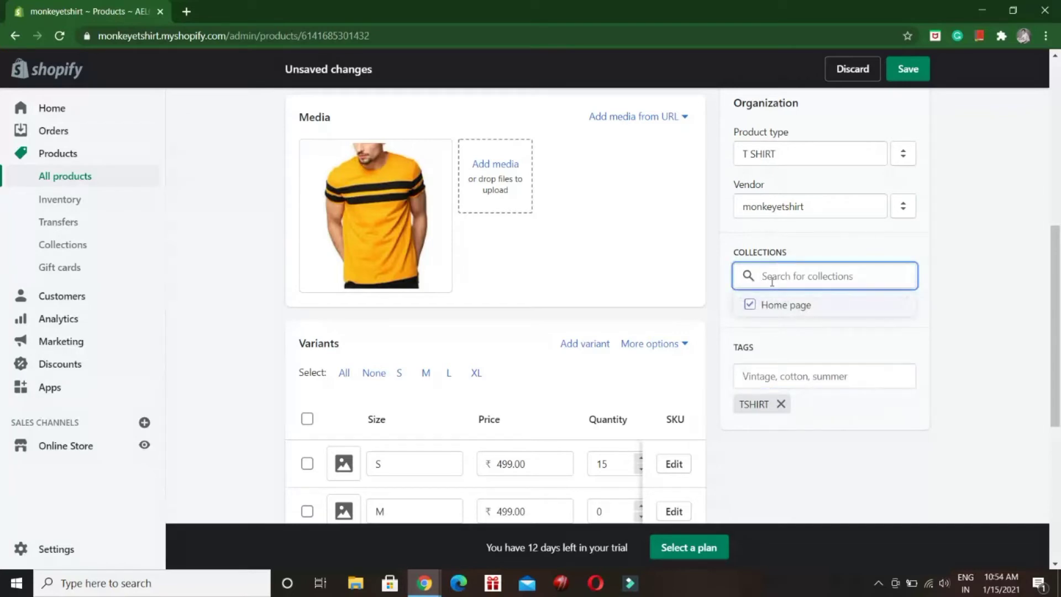
pyautogui.click(968, 280)
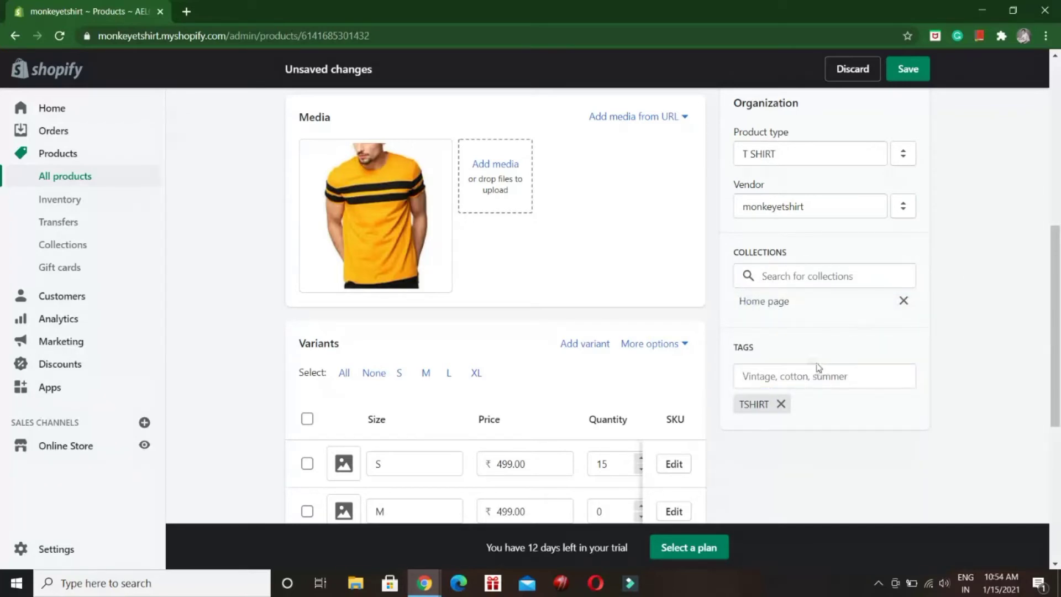
pyautogui.click(800, 378)
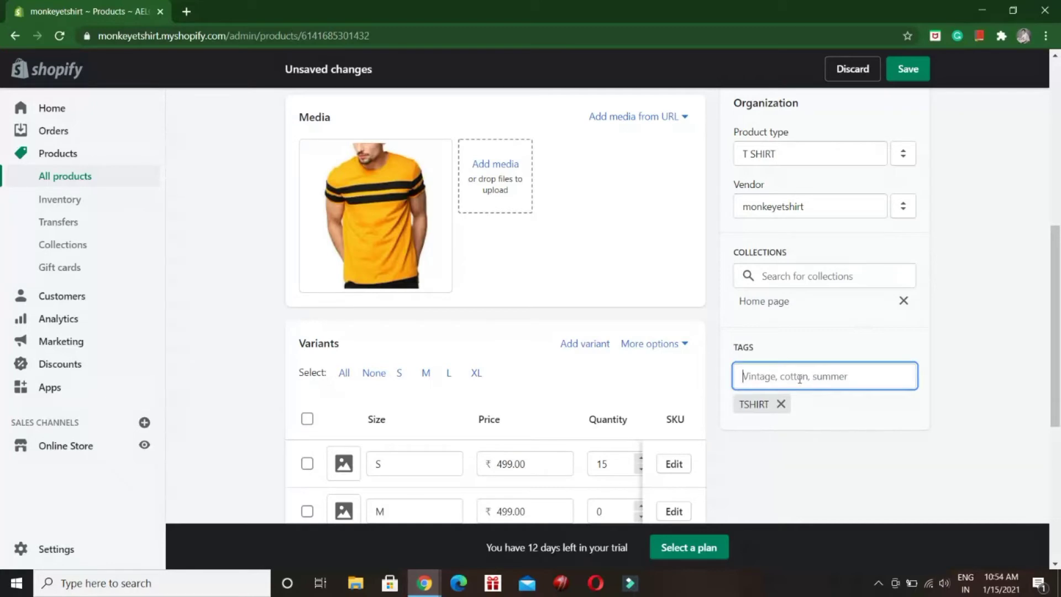
pyautogui.click(866, 334)
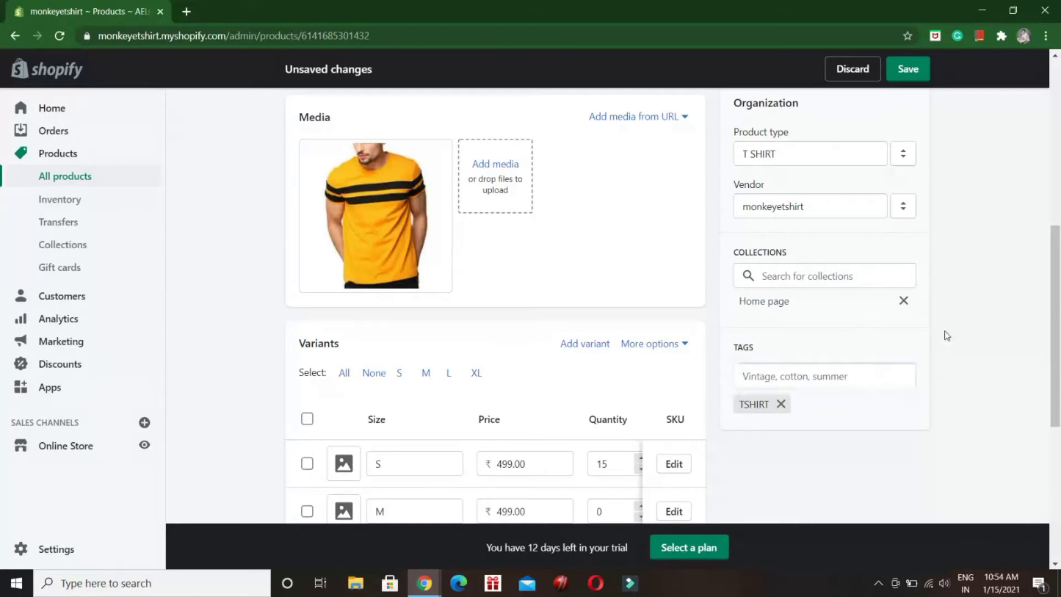
pyautogui.click(918, 76)
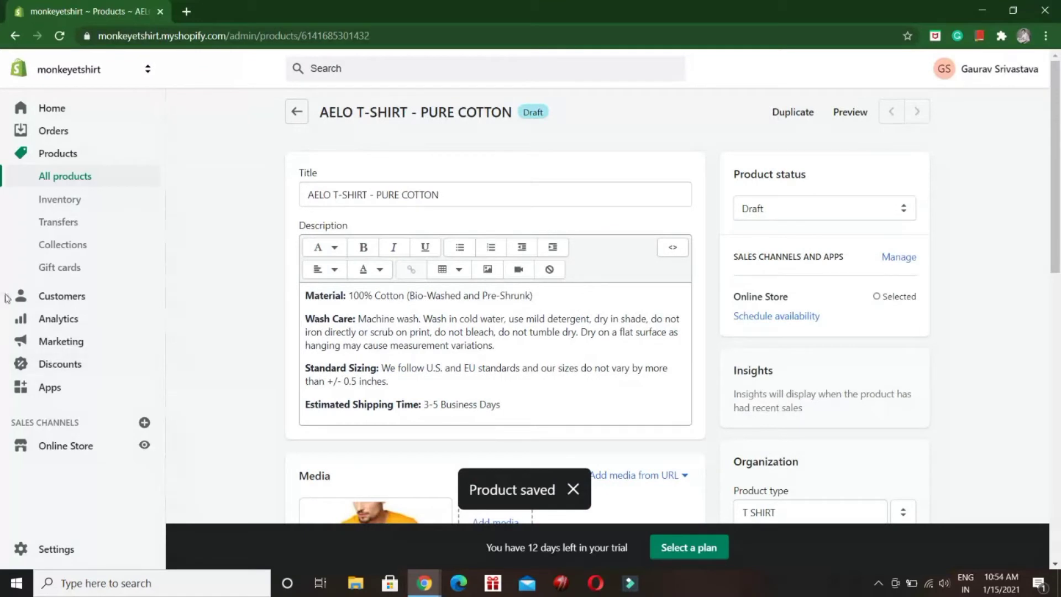
# Start a new collection in the store and title it T SHIRTS
pyautogui.click(72, 250)
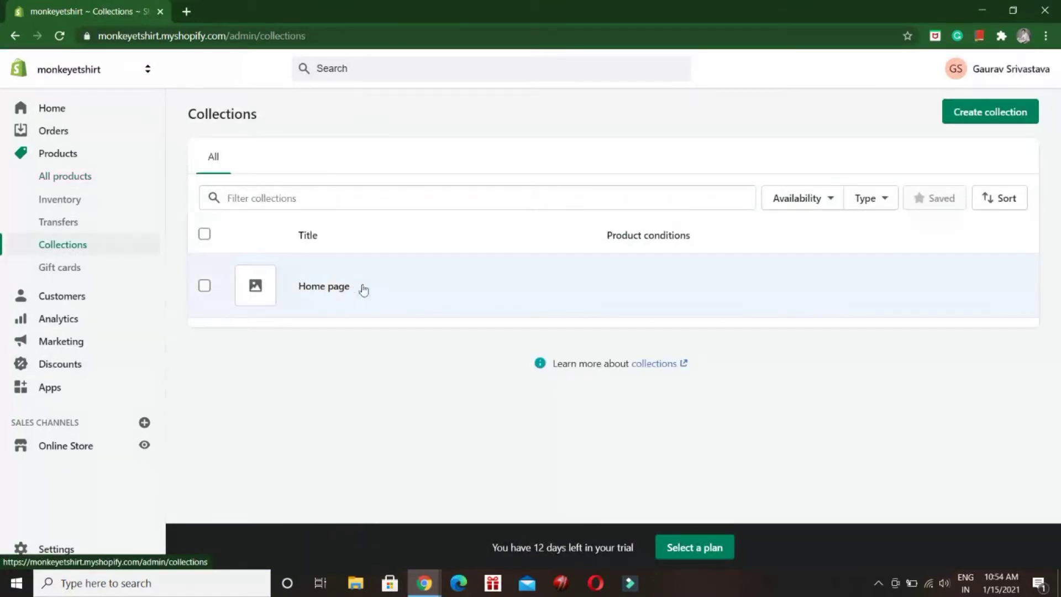
pyautogui.click(990, 116)
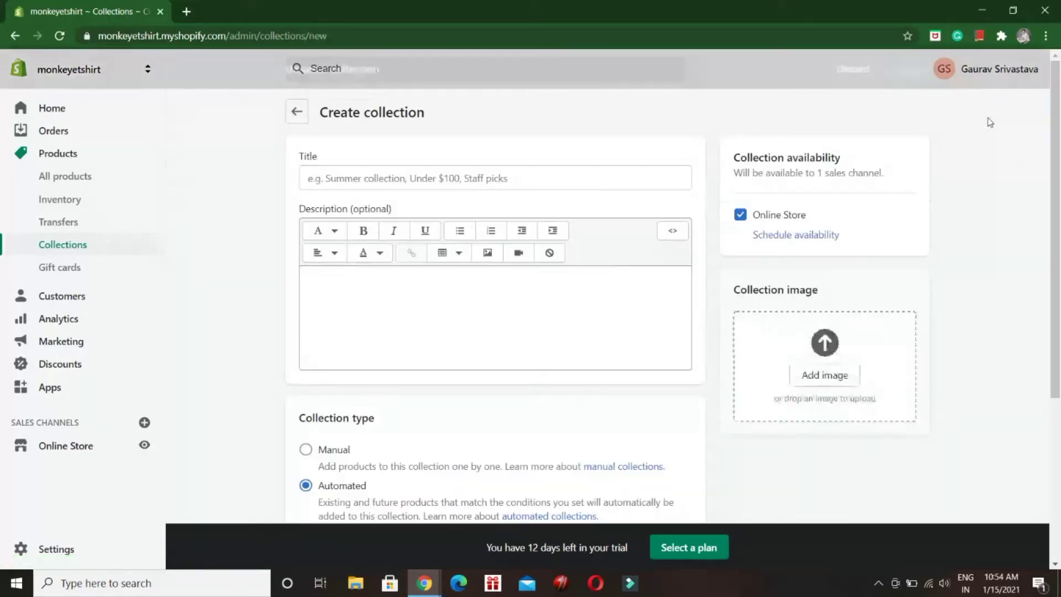
pyautogui.click(588, 178)
pyautogui.write('t')
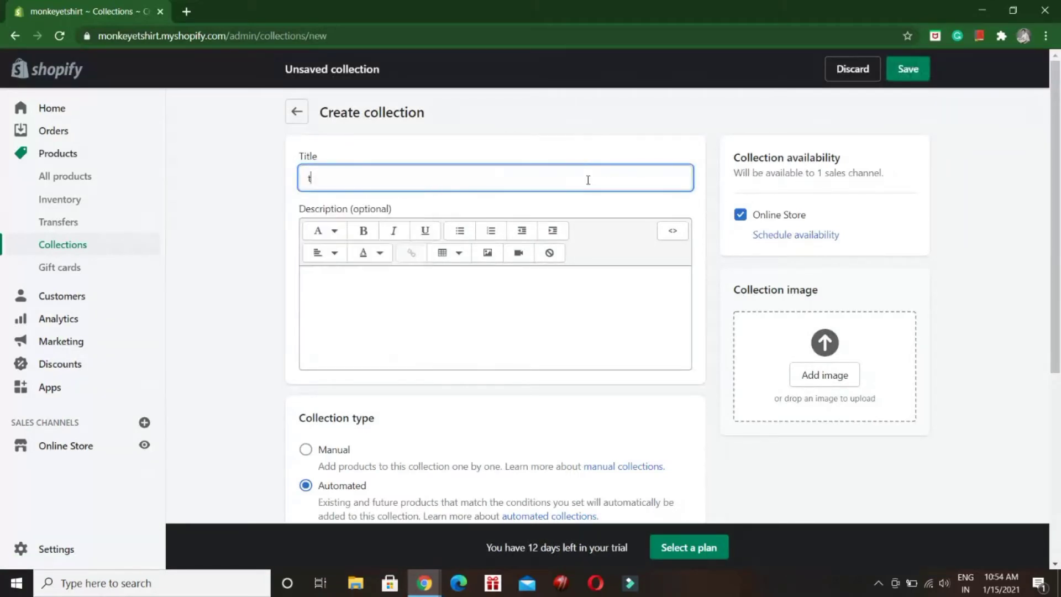
pyautogui.press('BackSpace')
pyautogui.write('T SHIRTS')
pyautogui.moveTo(1058, 158); pyautogui.dragTo(1046, 289)
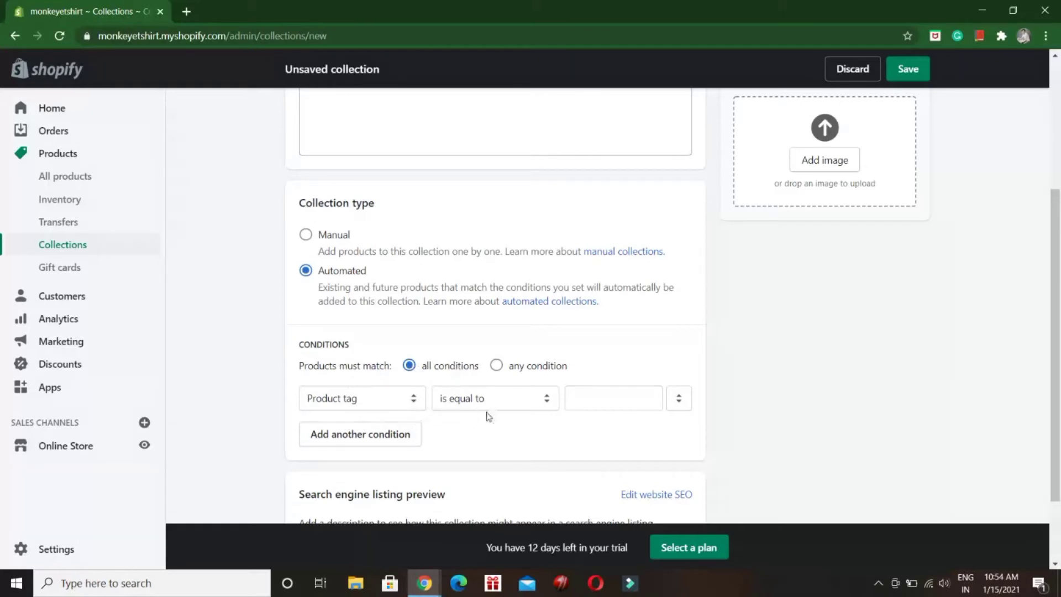
# Set the collection's condition to product tag is equal to TSHIRT and save the collection
pyautogui.click(614, 398)
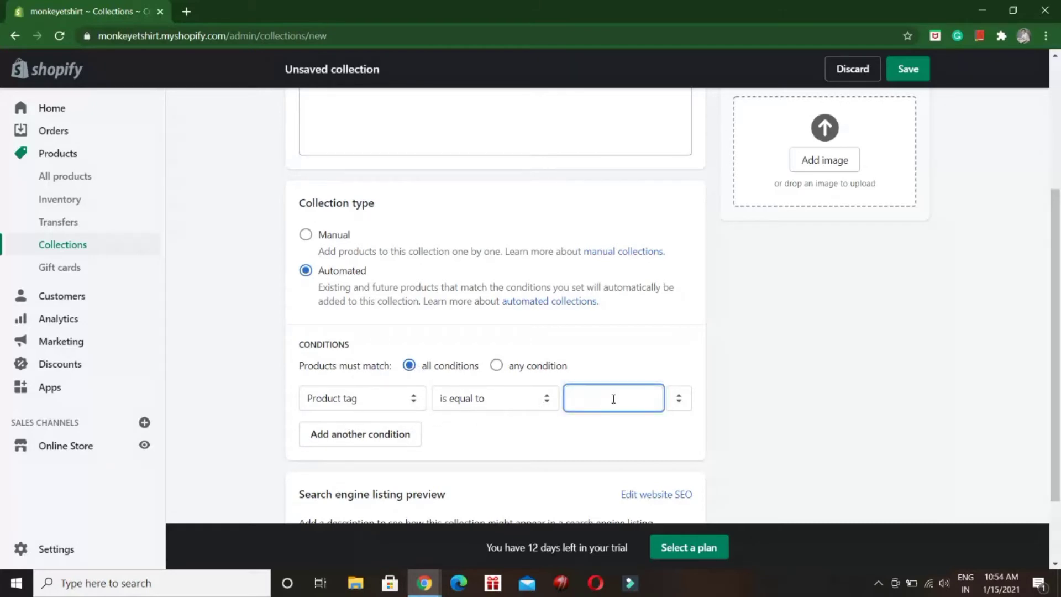
pyautogui.click(675, 407)
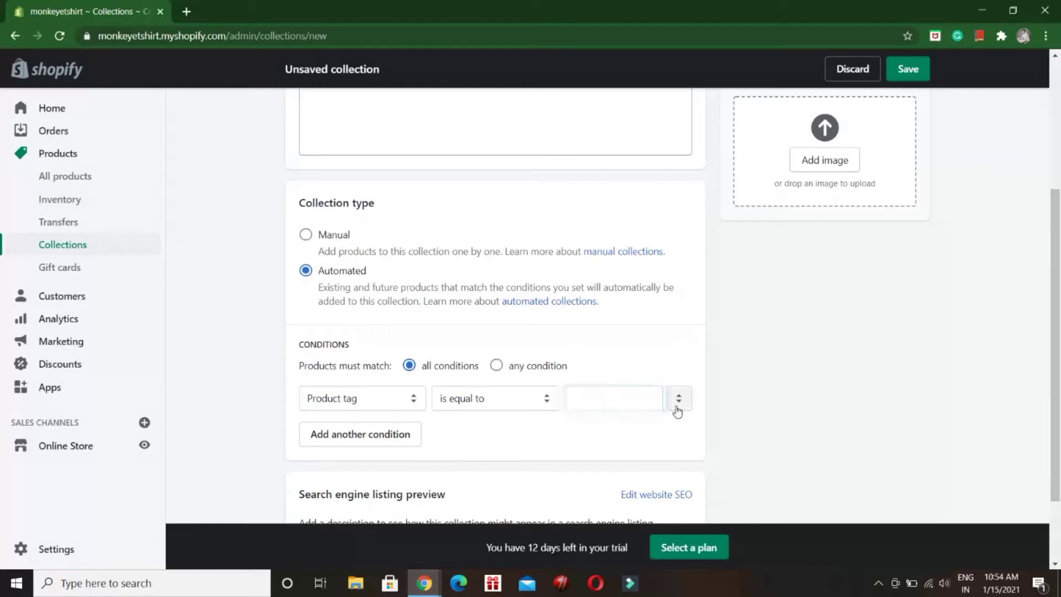
pyautogui.click(611, 400)
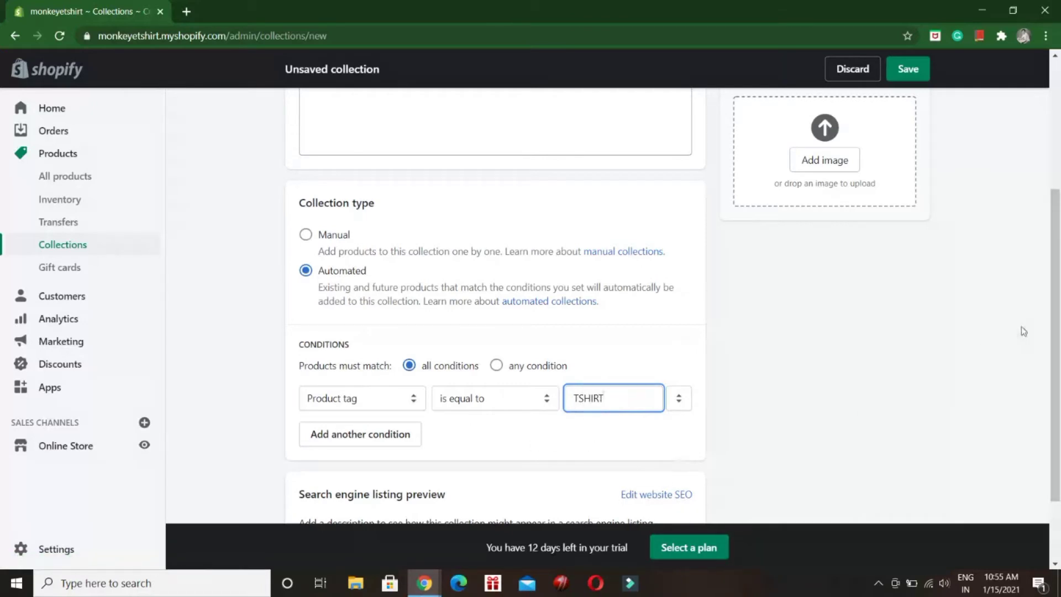
pyautogui.moveTo(1056, 338); pyautogui.dragTo(1056, 457)
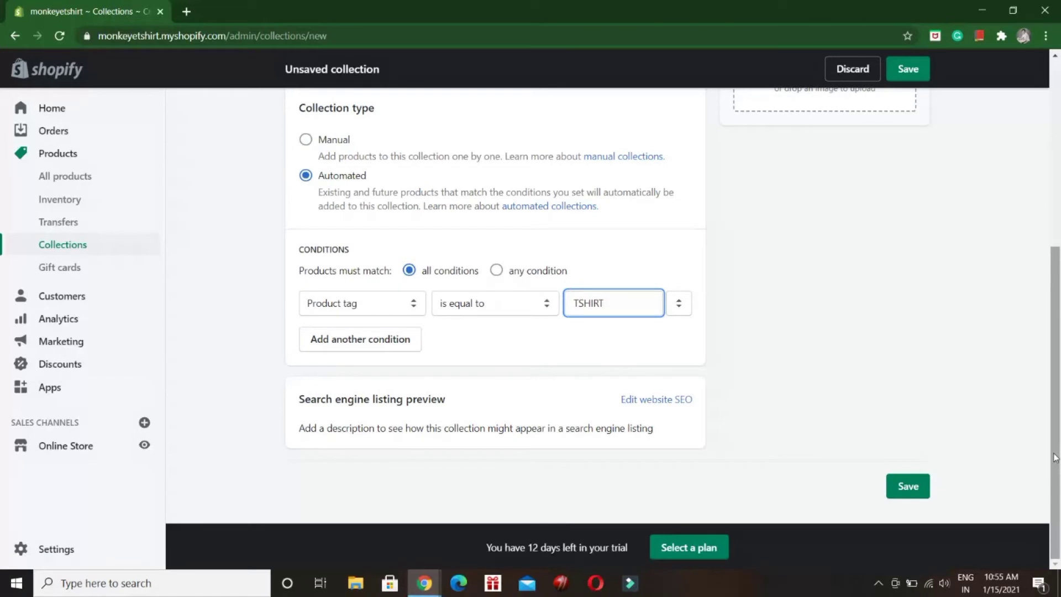
pyautogui.click(915, 493)
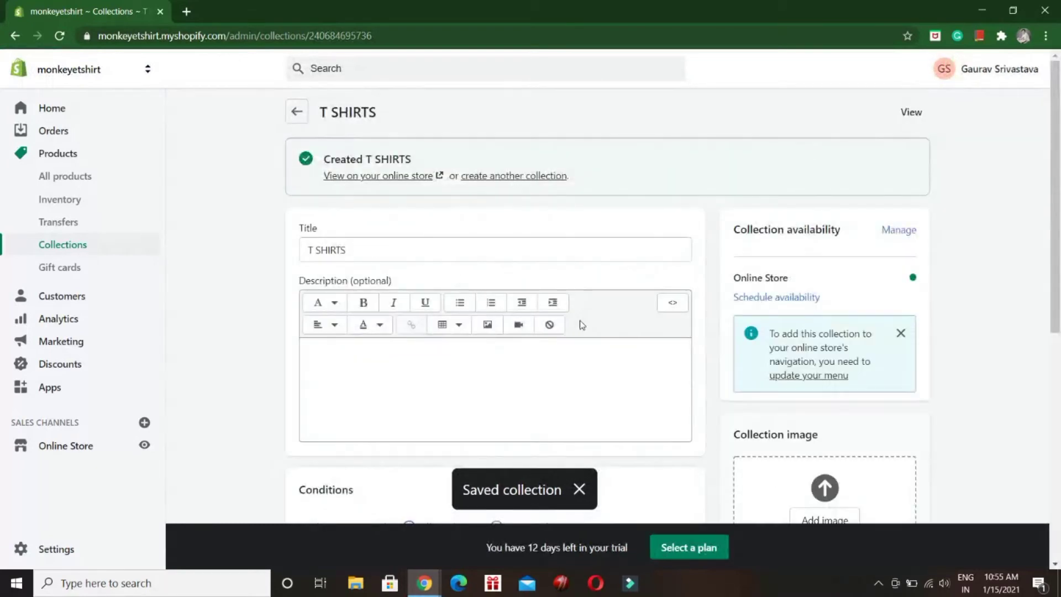
# Examine the products in the T SHIRTS collection and compare with the collections and tags of AELO T-SHIRT - PURE COTTON, opened in a second browser tab
pyautogui.moveTo(1056, 200); pyautogui.dragTo(1027, 429)
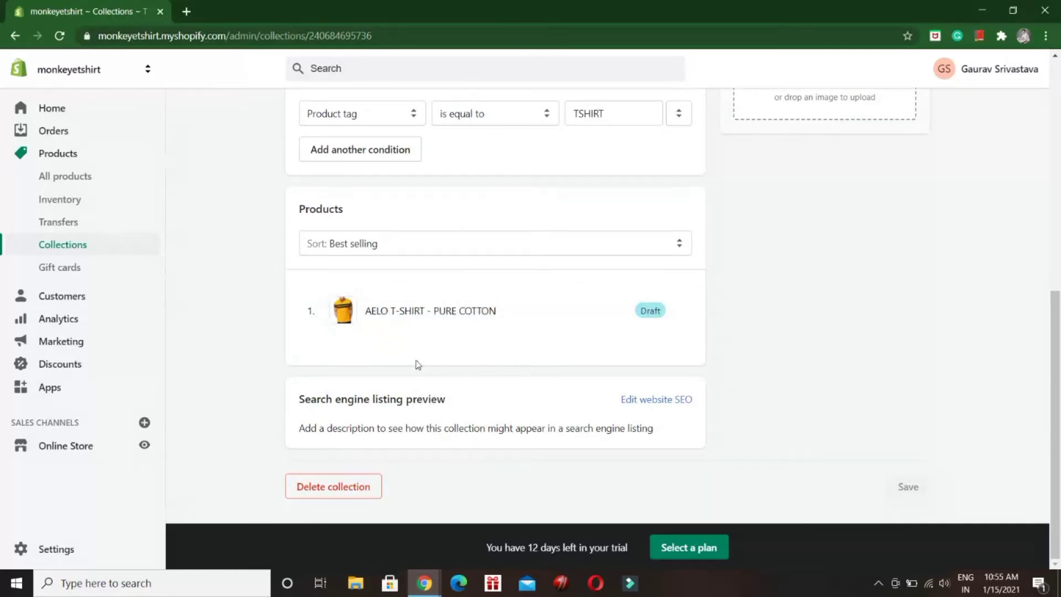
pyautogui.rightClick(55, 183)
pyautogui.click(108, 190)
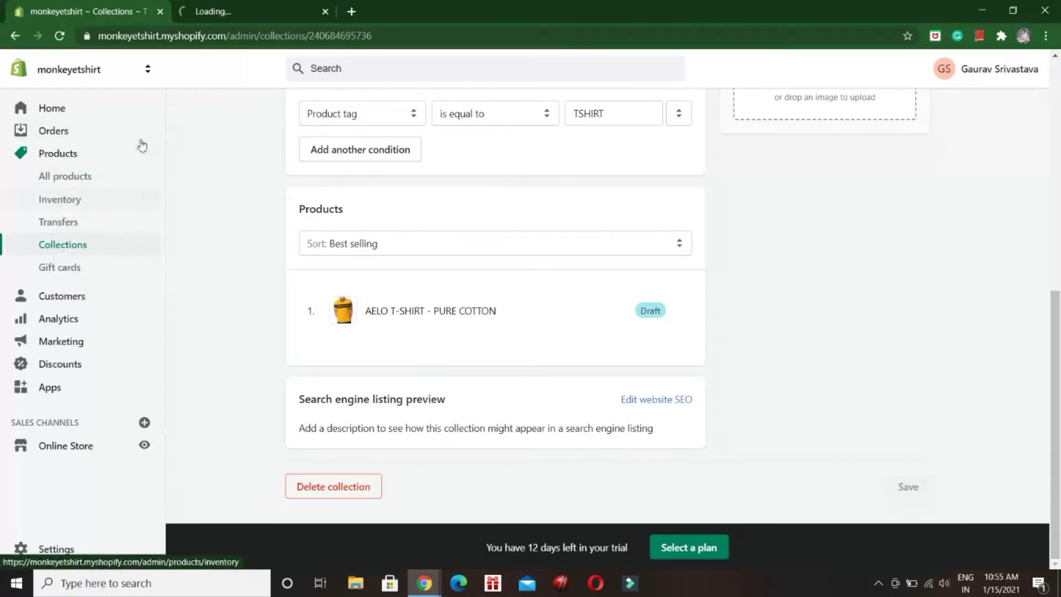
pyautogui.click(231, 6)
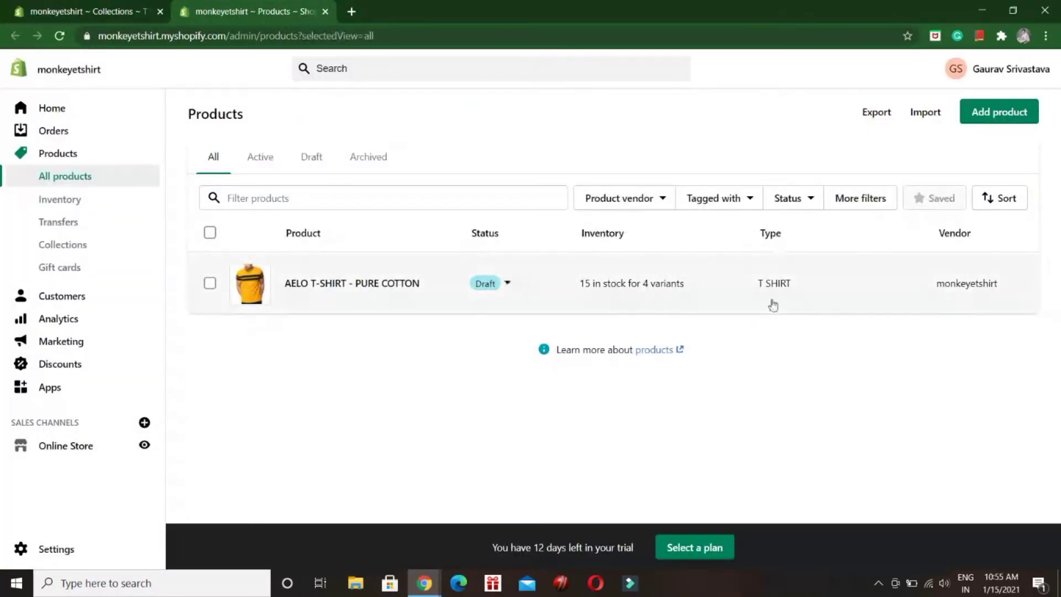
pyautogui.click(745, 292)
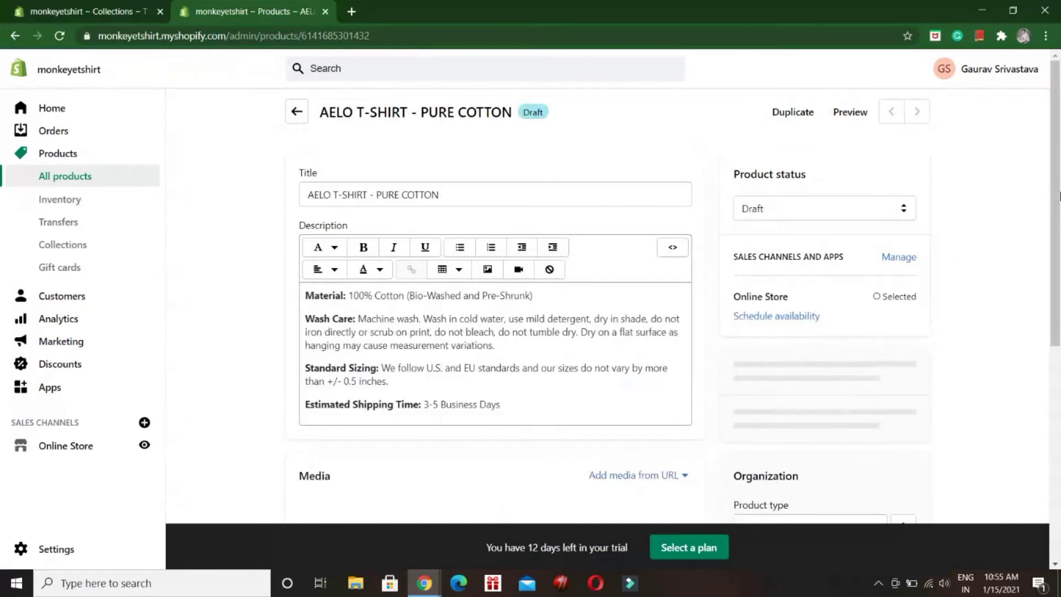
pyautogui.scroll(-5, 1055, 319)
pyautogui.scroll(-6, 1055, 319)
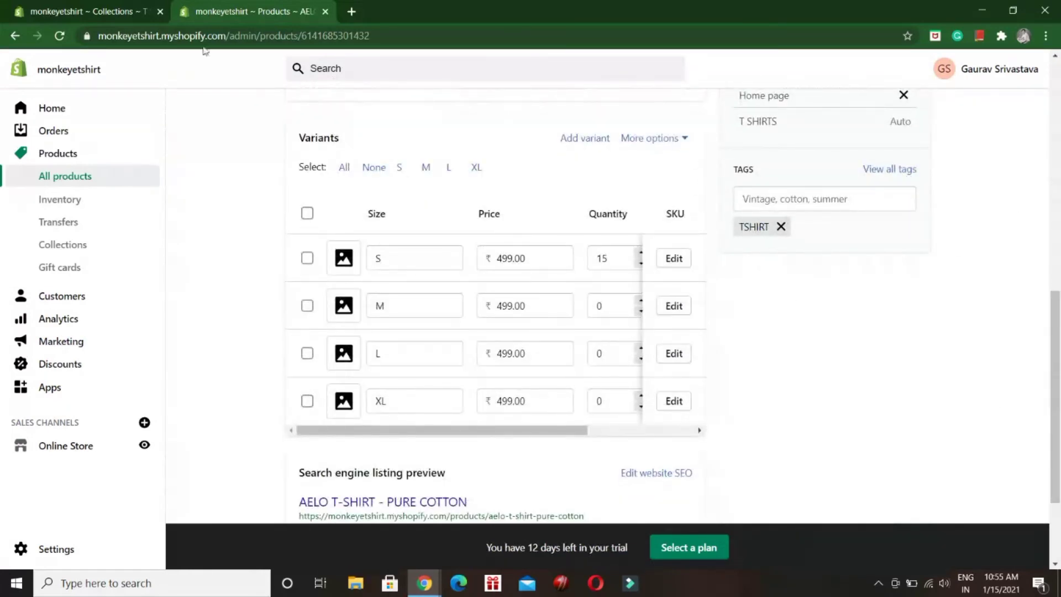
pyautogui.click(83, 11)
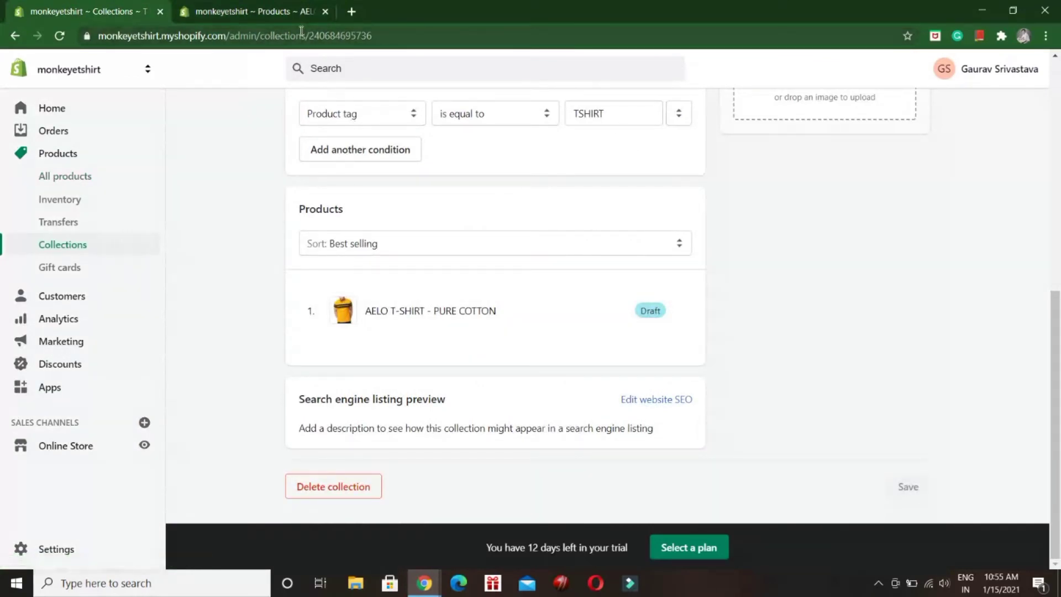
pyautogui.click(260, 11)
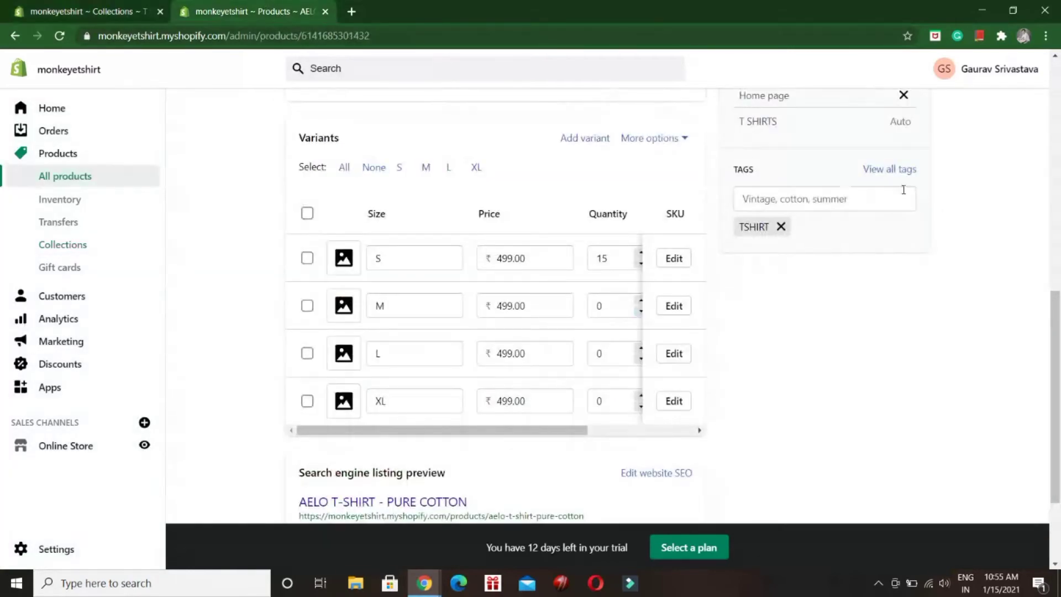
pyautogui.moveTo(1057, 353); pyautogui.dragTo(1059, 210)
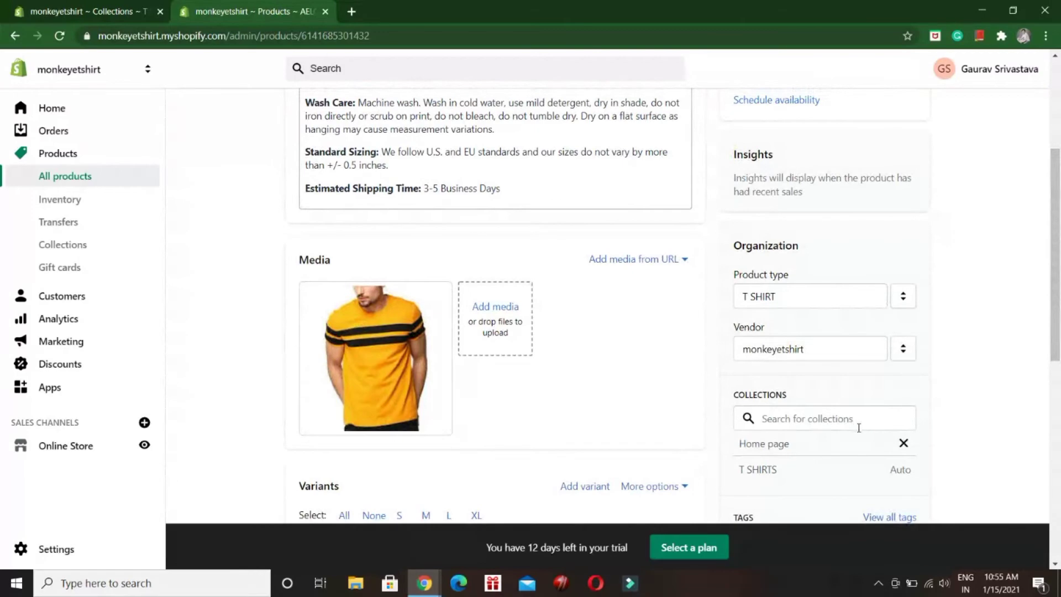
pyautogui.scroll(4, 1058, 298)
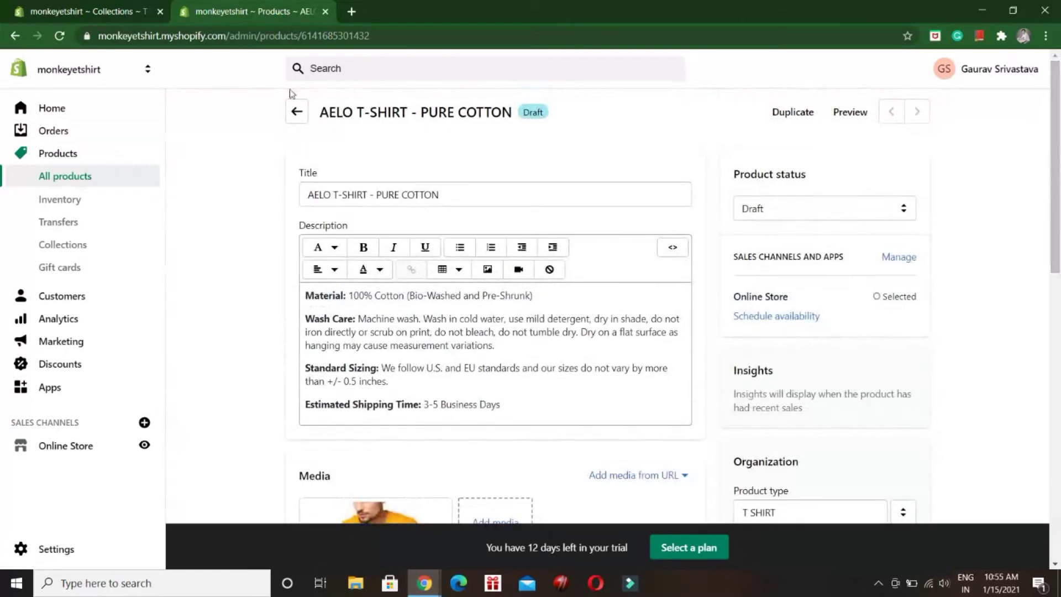
# Add a new product titled XYZ T SHIRT from the product list and save it
pyautogui.click(296, 114)
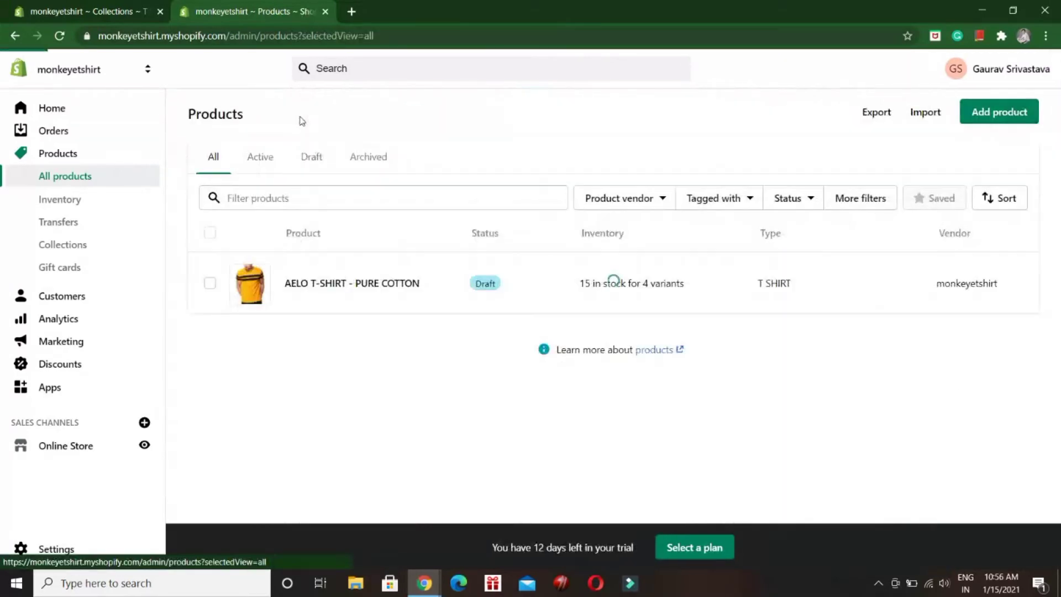
pyautogui.click(1009, 124)
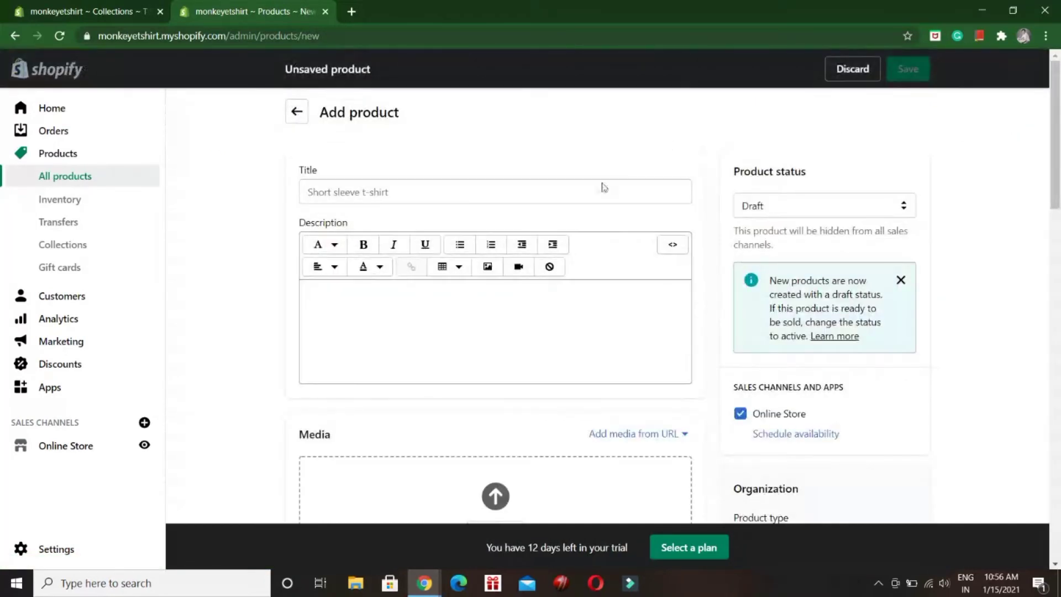
pyautogui.click(550, 198)
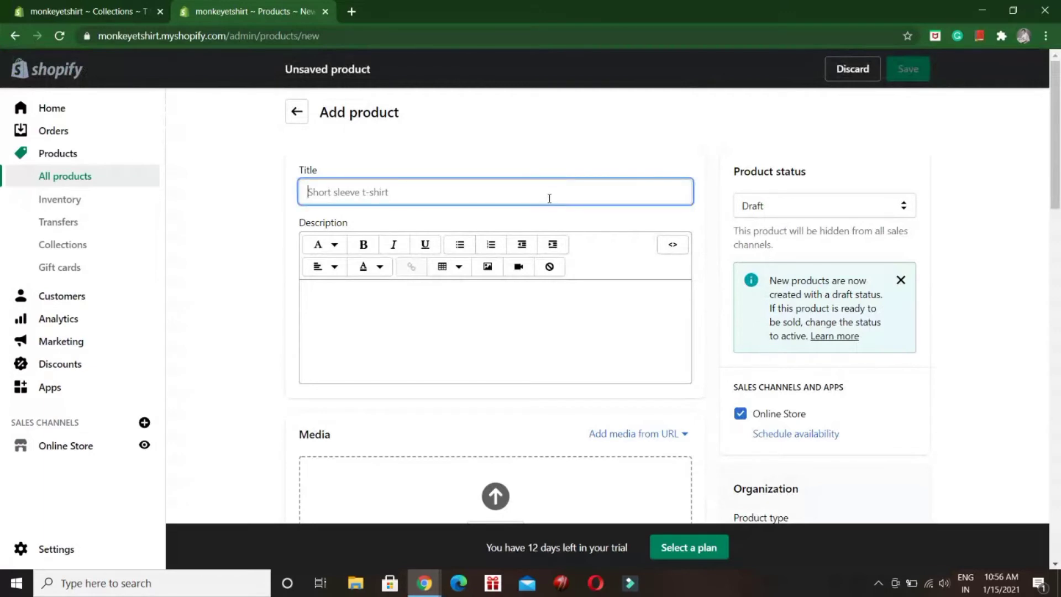
pyautogui.write('x')
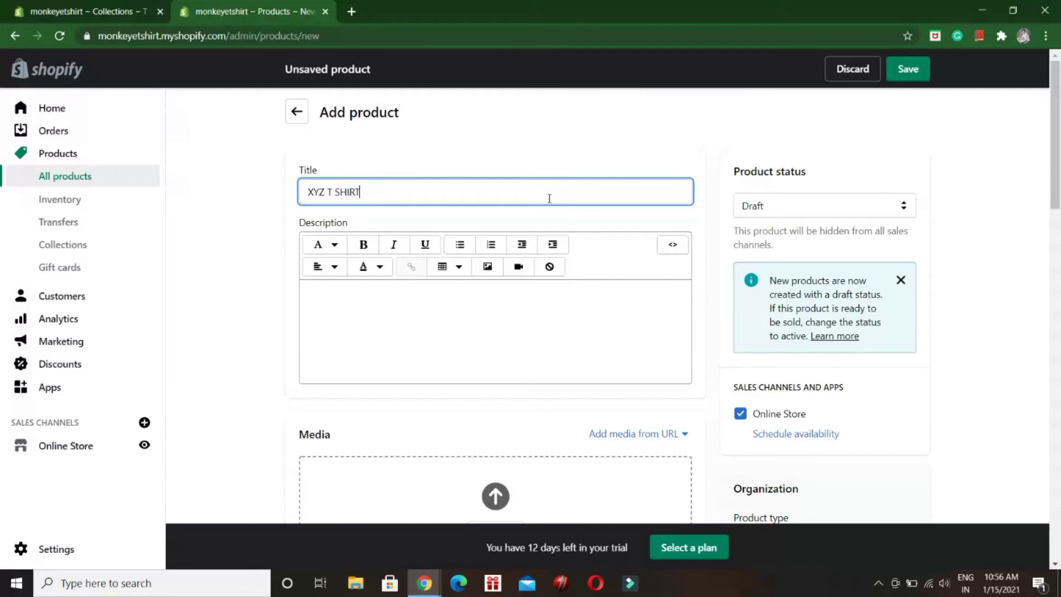
pyautogui.click(426, 334)
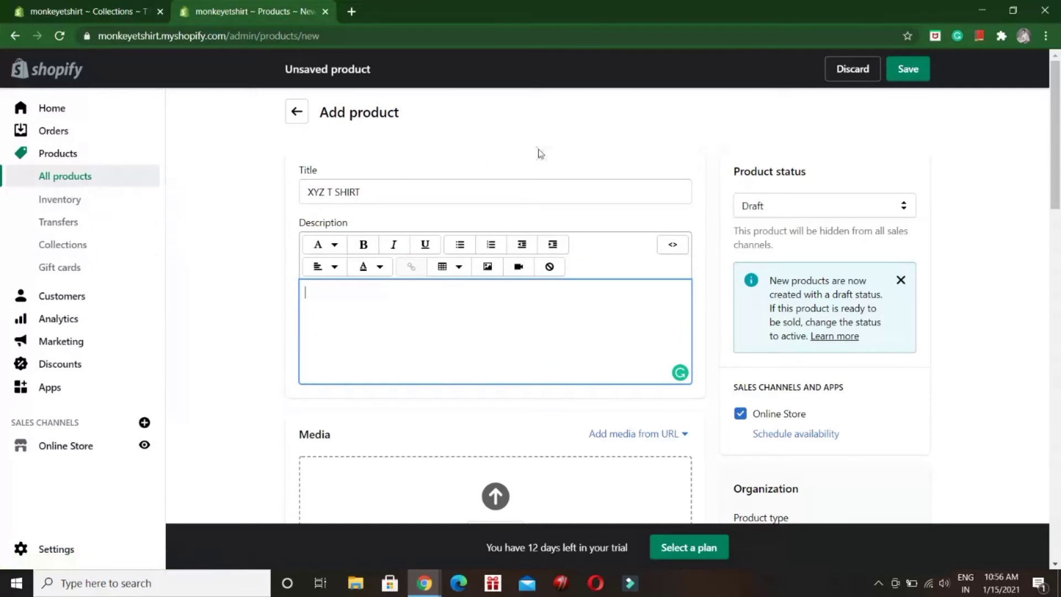
pyautogui.click(915, 75)
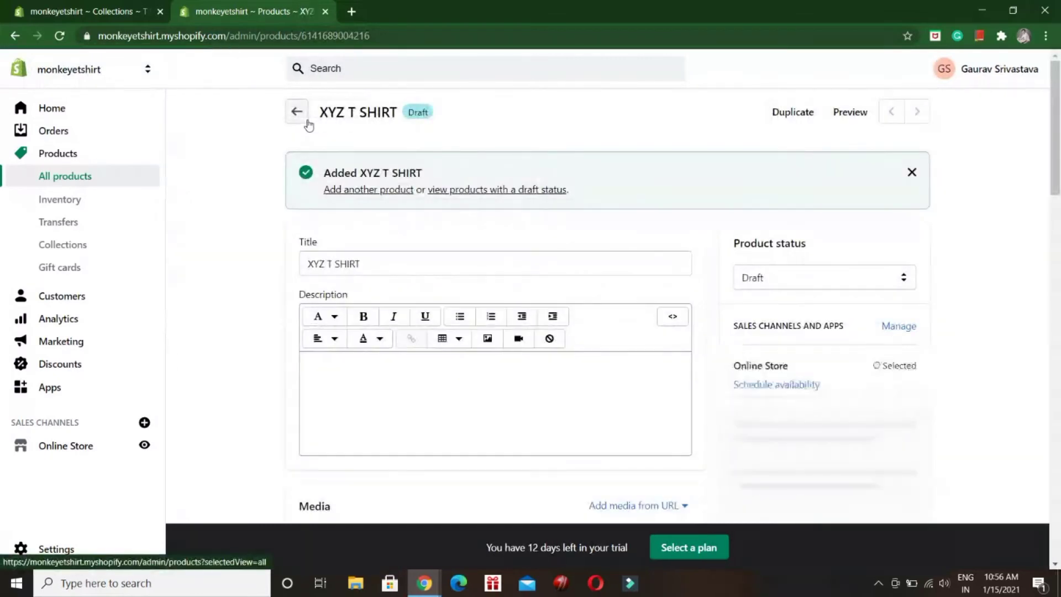
# Copy the entire description of AELO T-SHIRT - PURE COTTON and leave that product without saving changes
pyautogui.click(288, 113)
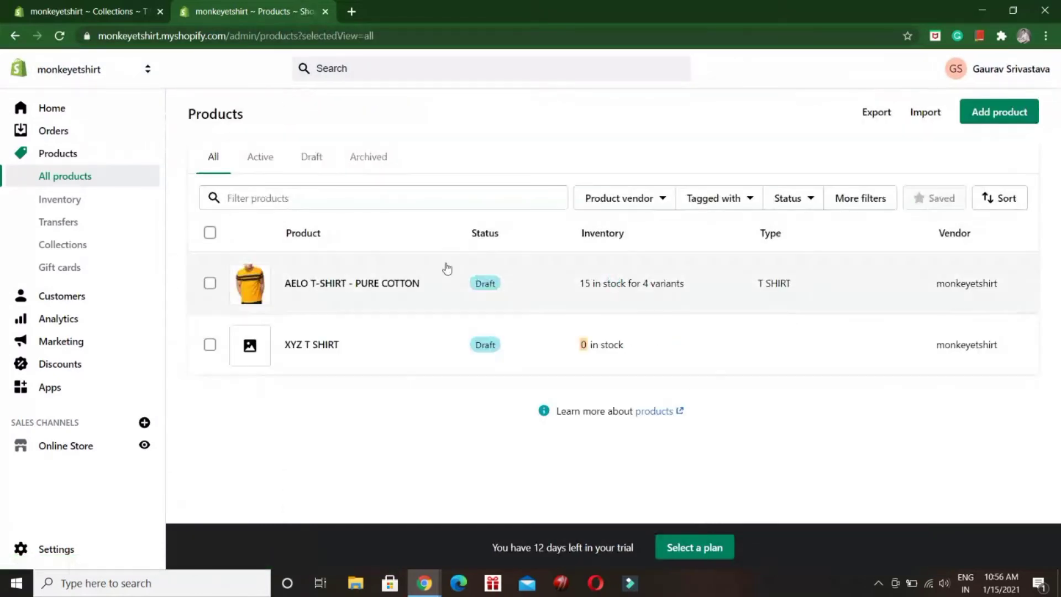
pyautogui.click(377, 286)
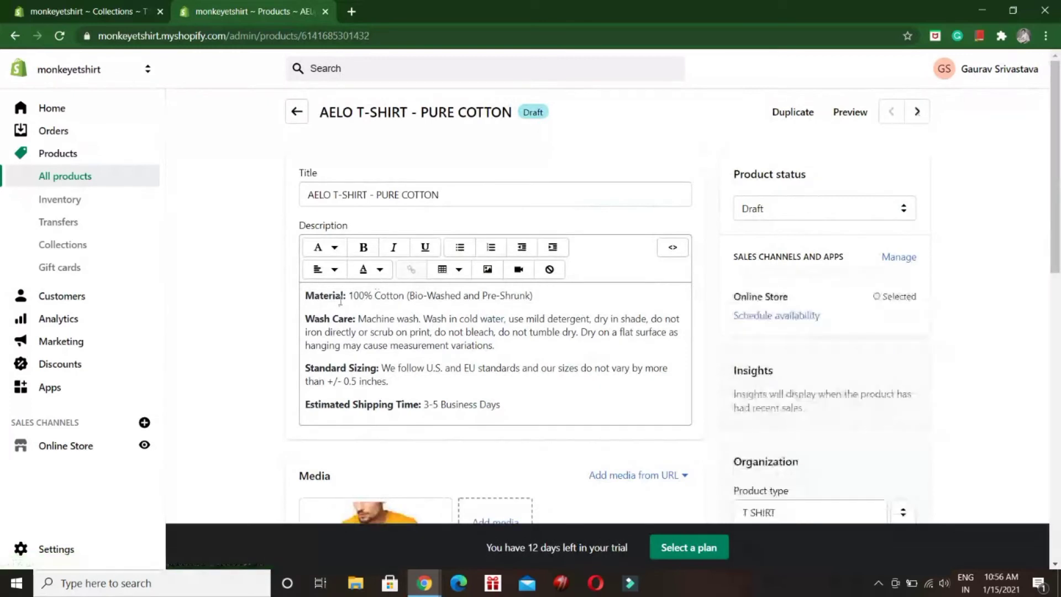
pyautogui.click(318, 326)
pyautogui.hotkey('ctrl', 'a')
pyautogui.hotkey('ctrl', 'c')
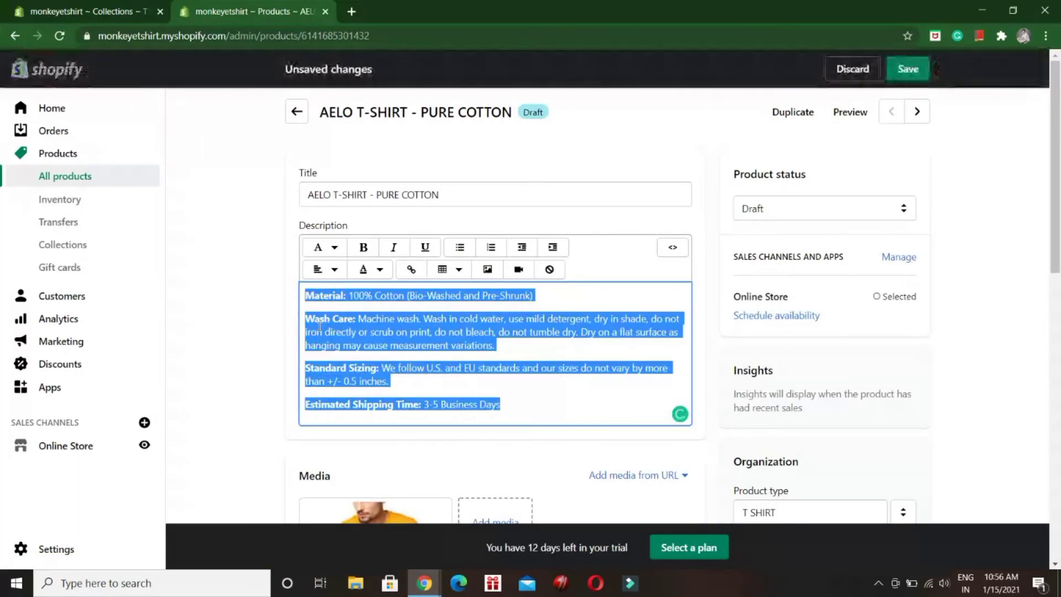
pyautogui.click(290, 116)
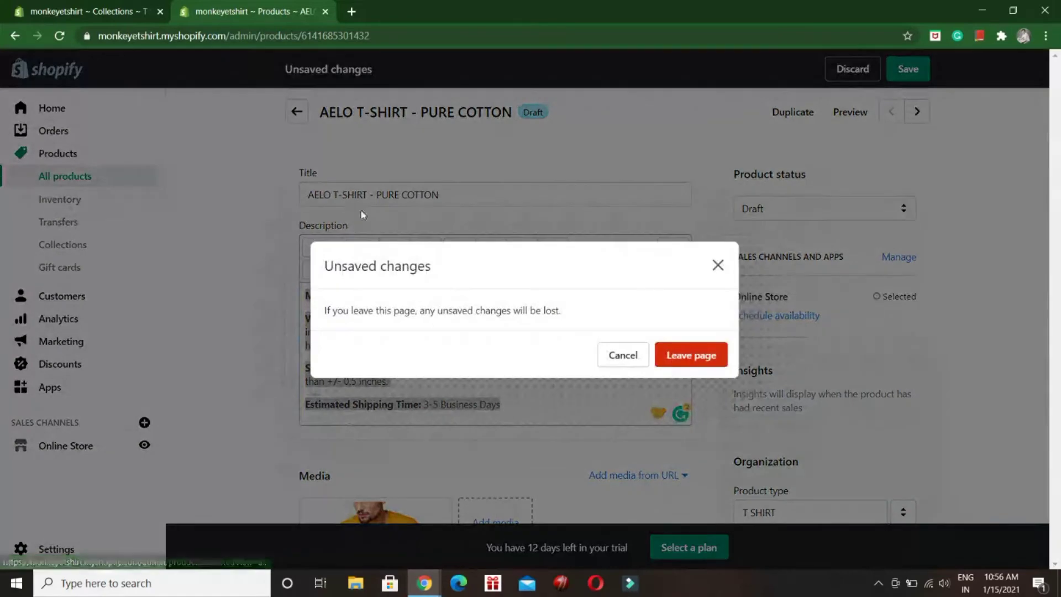
pyautogui.click(677, 360)
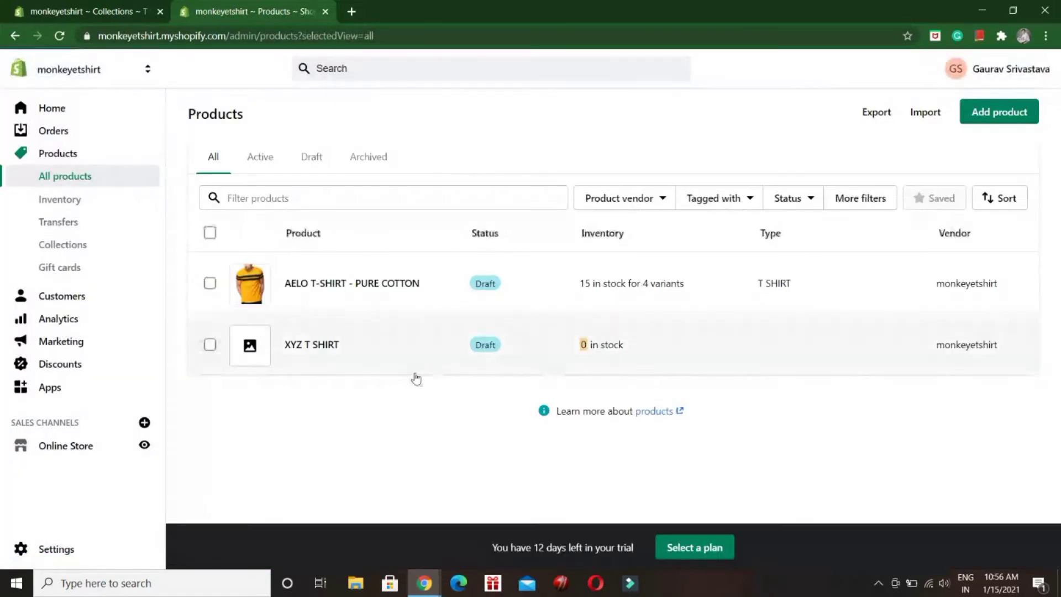
# Open the XYZ T SHIRT product and paste the copied text into its description
pyautogui.click(319, 344)
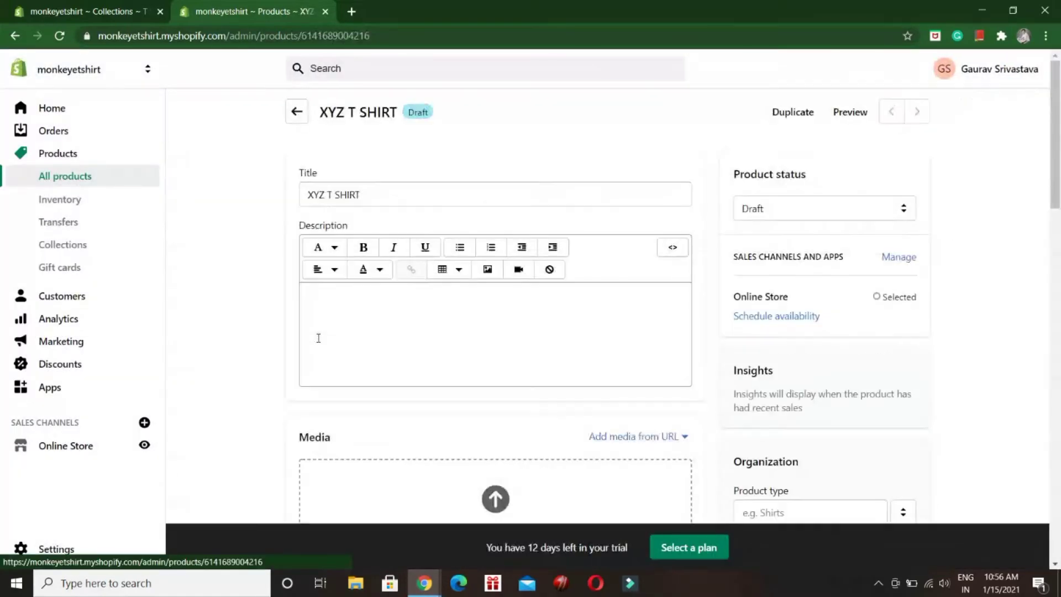
pyautogui.click(354, 331)
pyautogui.hotkey('ctrl', 'v')
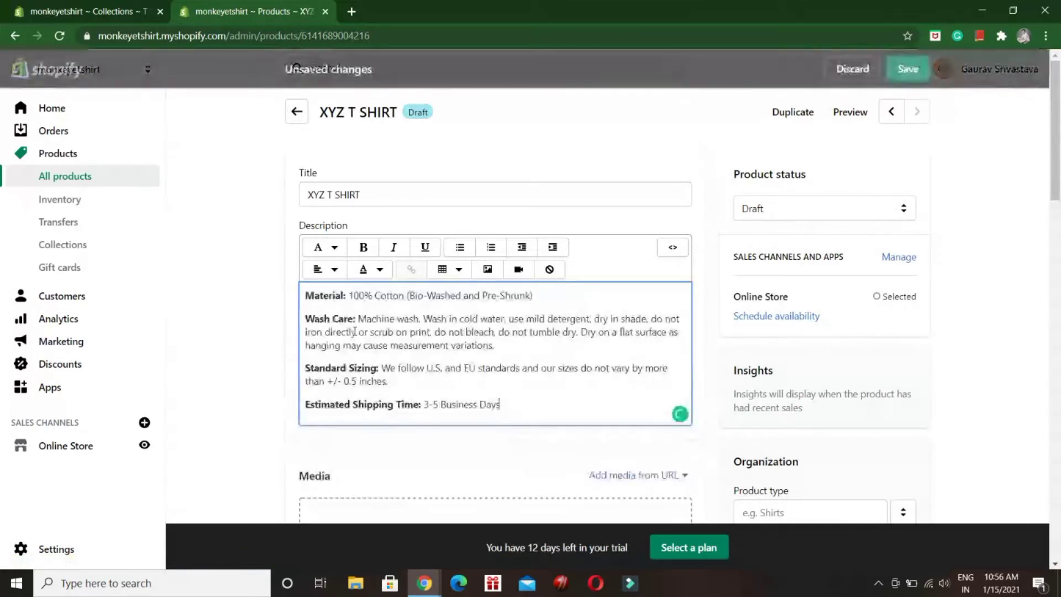
# Upload the image t2 from the Downloads folder to the product's media
pyautogui.scroll(-5, 1060, 176)
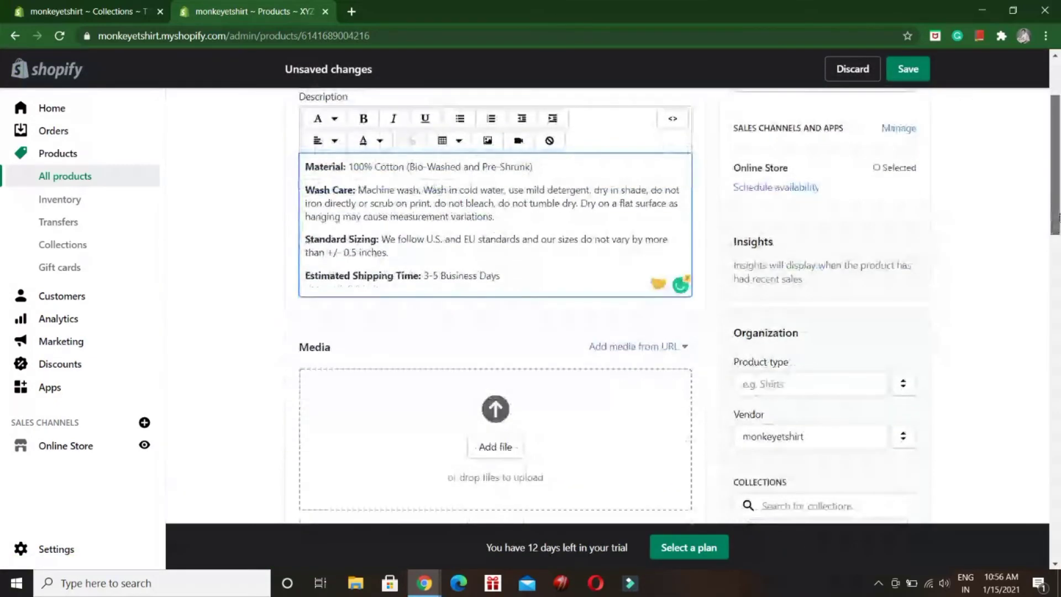
pyautogui.click(504, 269)
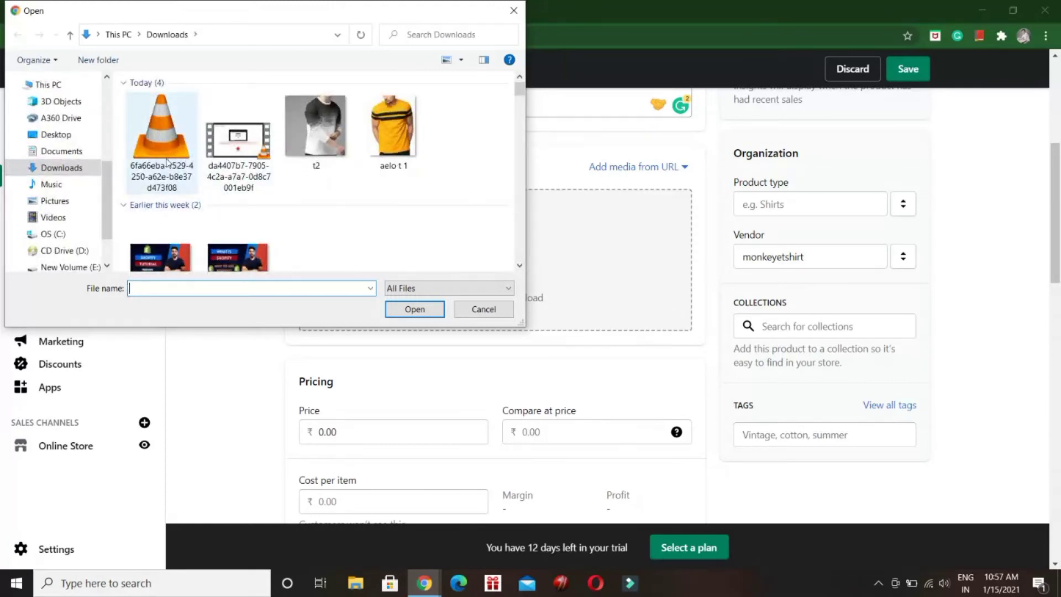
pyautogui.click(325, 161)
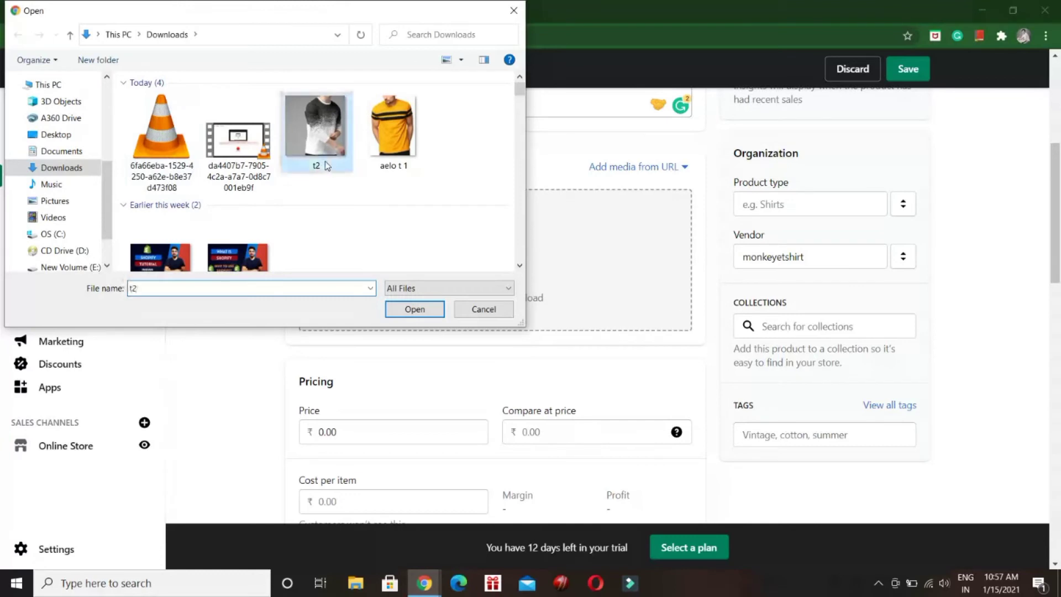
pyautogui.click(416, 308)
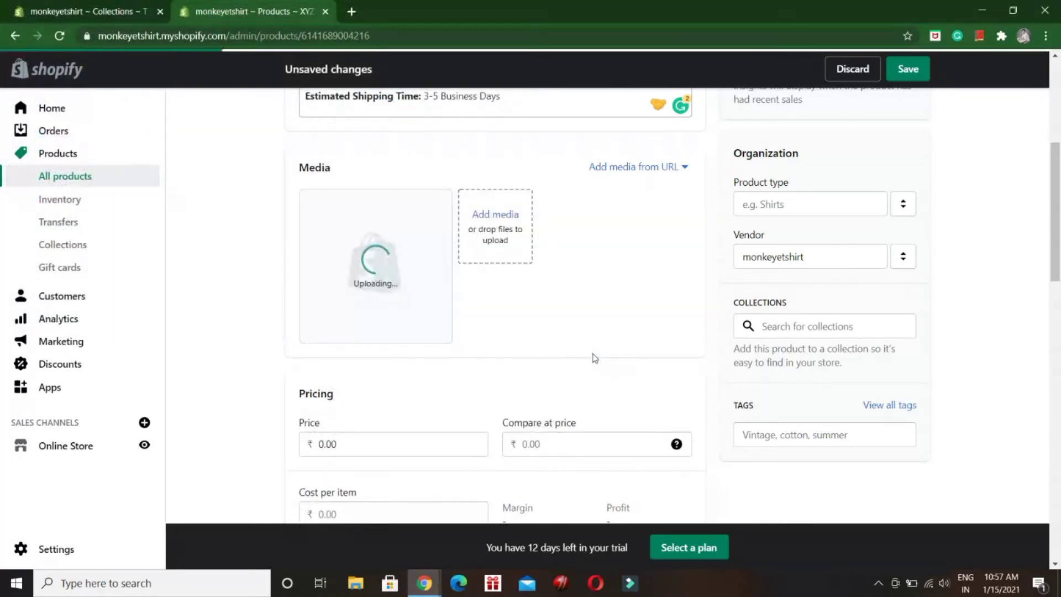
# Set the product's price to 499
pyautogui.click(393, 452)
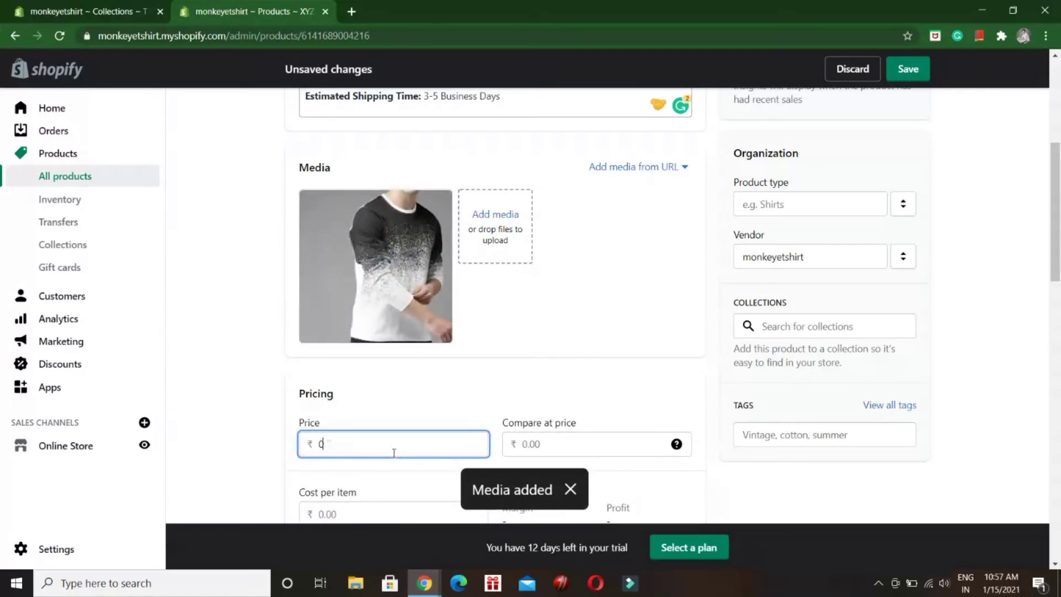
pyautogui.write('4')
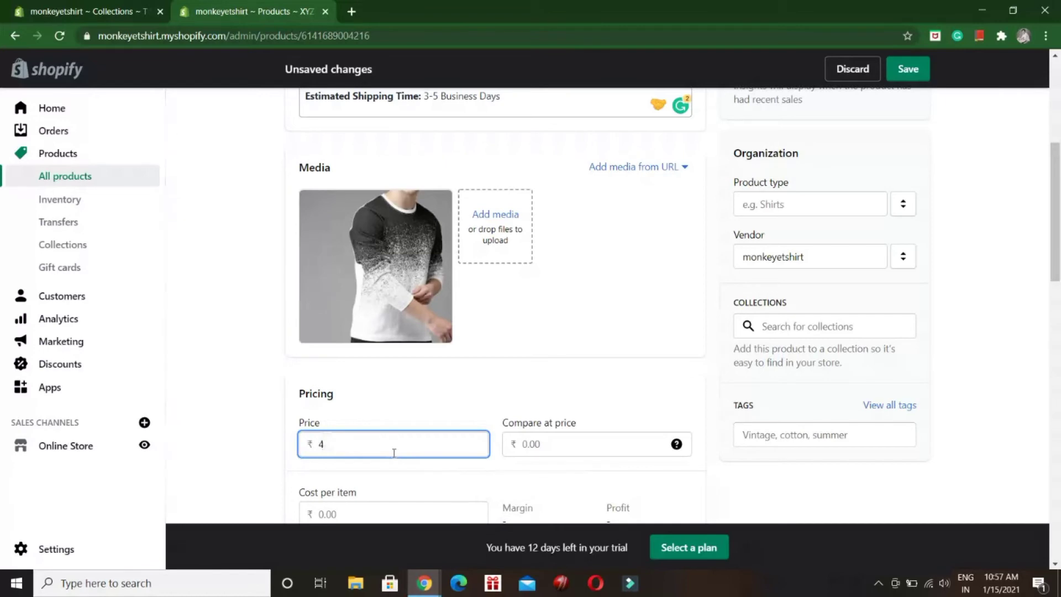
pyautogui.write('99')
# Set the XYZ T SHIRT product's available quantity to 15 and its country/region of origin to India
pyautogui.moveTo(999, 331); pyautogui.dragTo(1055, 386)
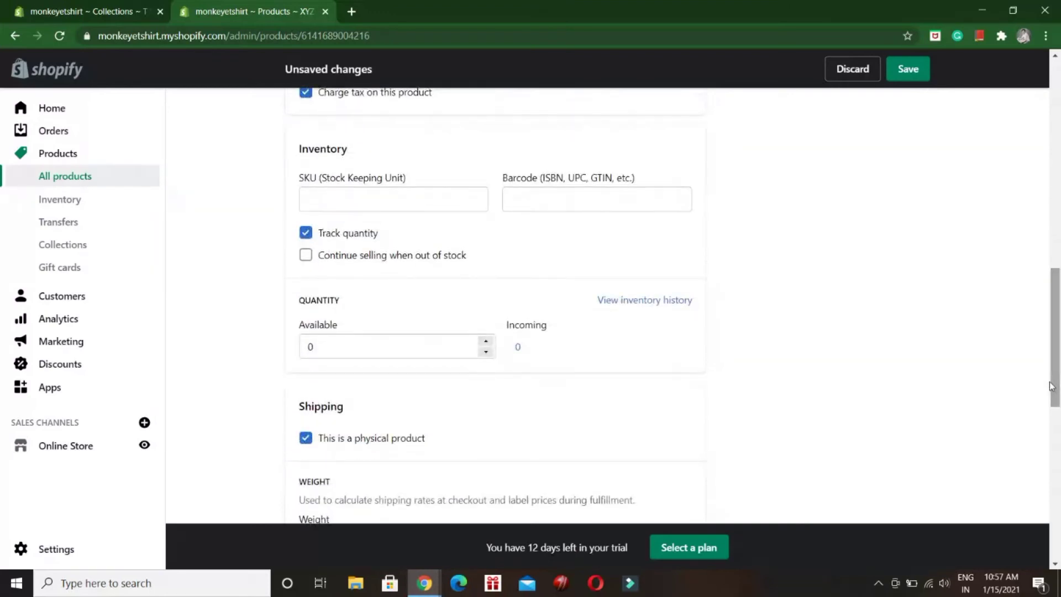
pyautogui.click(383, 342)
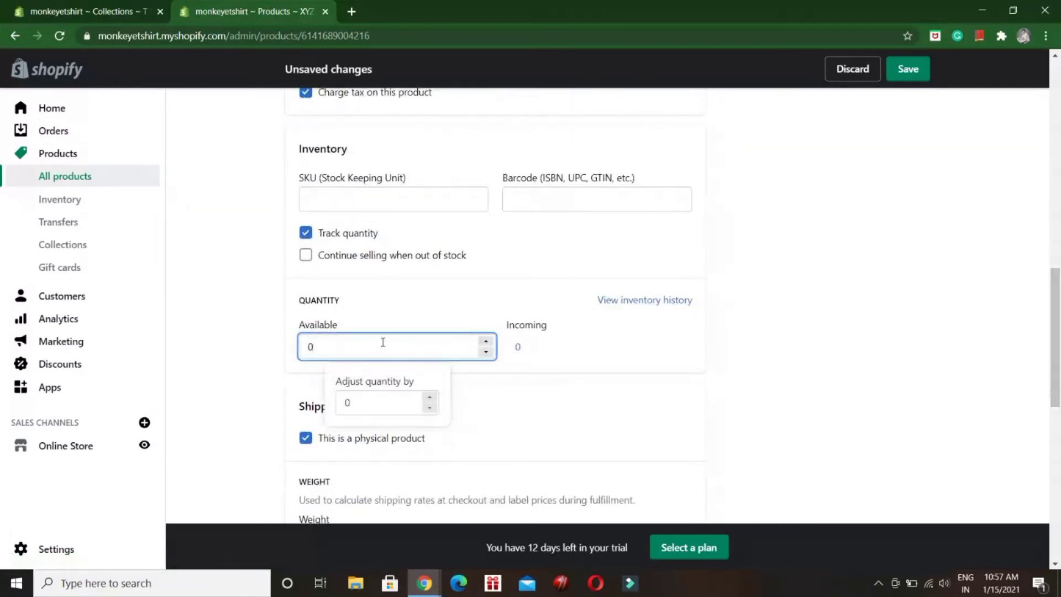
pyautogui.write('15')
pyautogui.moveTo(1059, 275); pyautogui.dragTo(1058, 398)
pyautogui.click(676, 258)
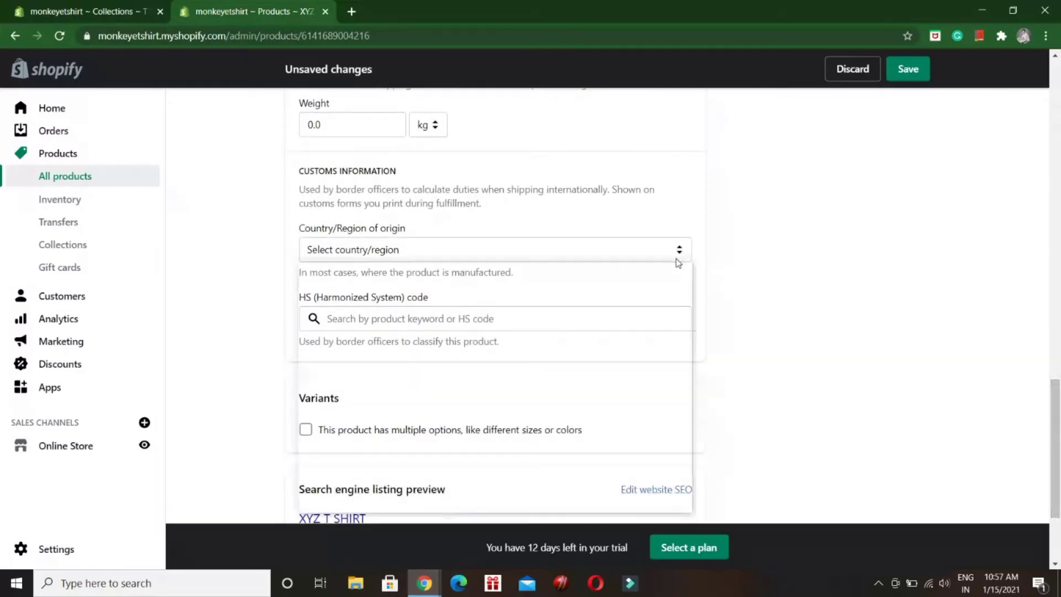
pyautogui.write('india')
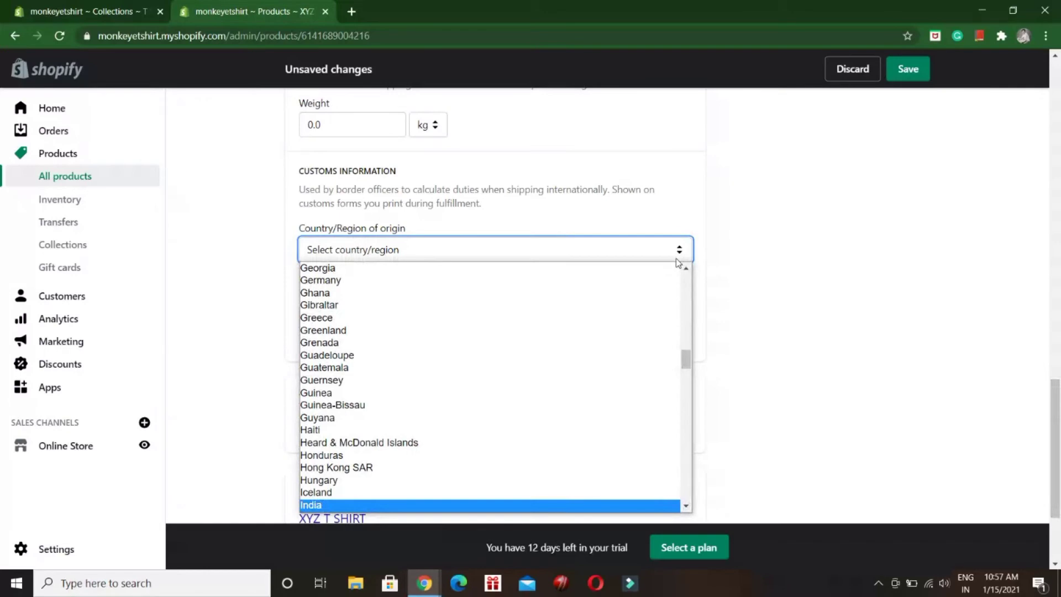
pyautogui.press('Return')
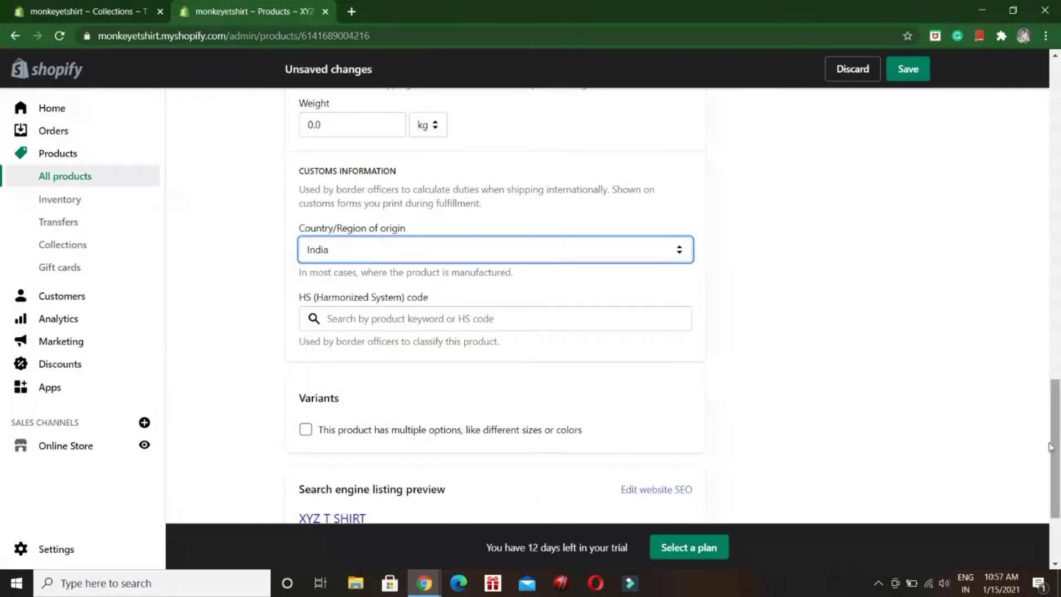
# Add TSHIRT as the product type of XYZ T SHIRT
pyautogui.moveTo(1056, 451); pyautogui.dragTo(1056, 207)
pyautogui.click(790, 227)
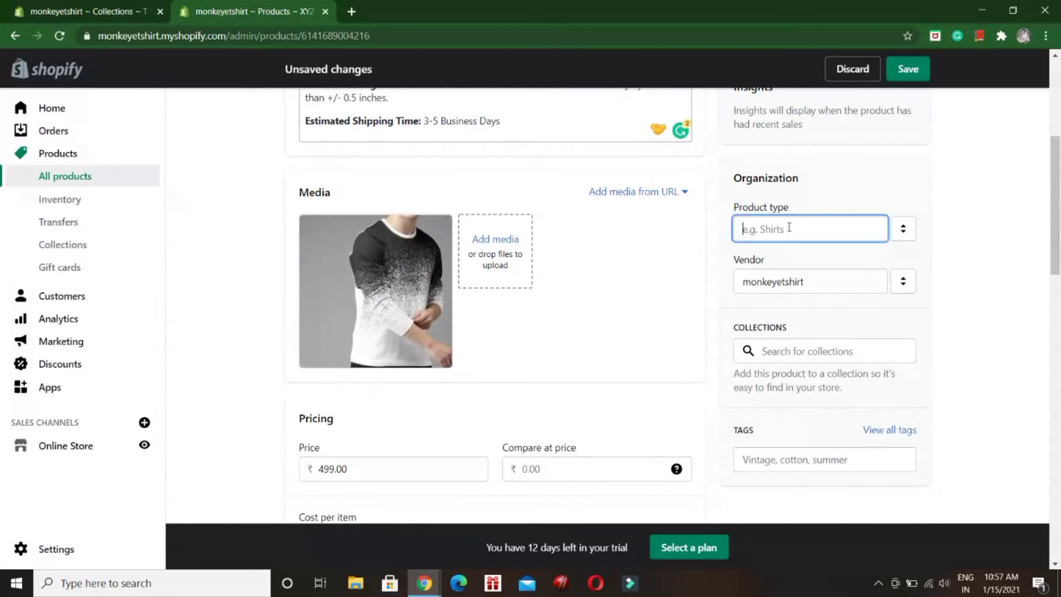
pyautogui.write('TH')
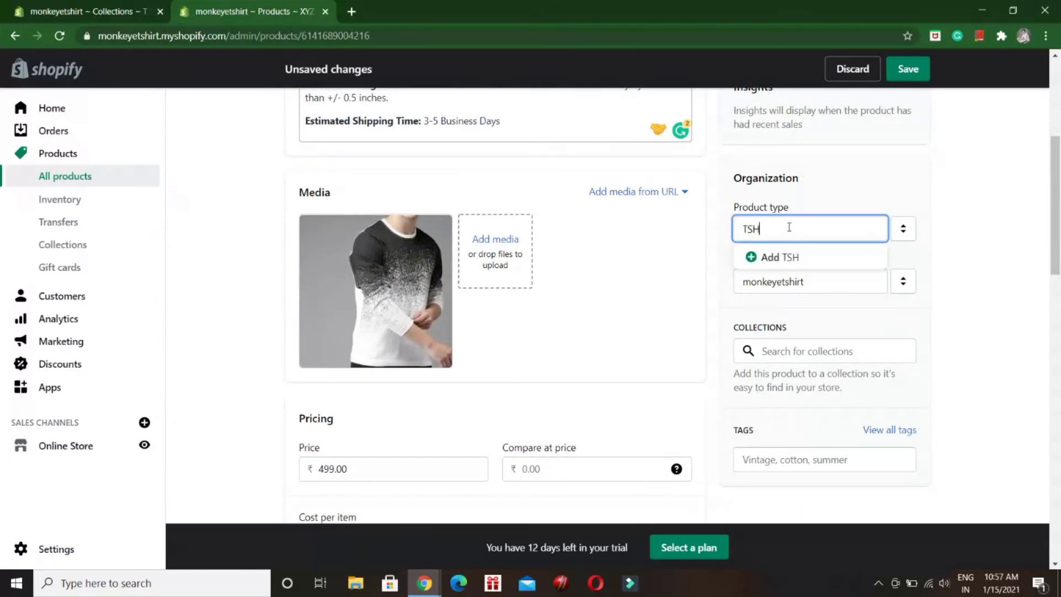
pyautogui.click(792, 257)
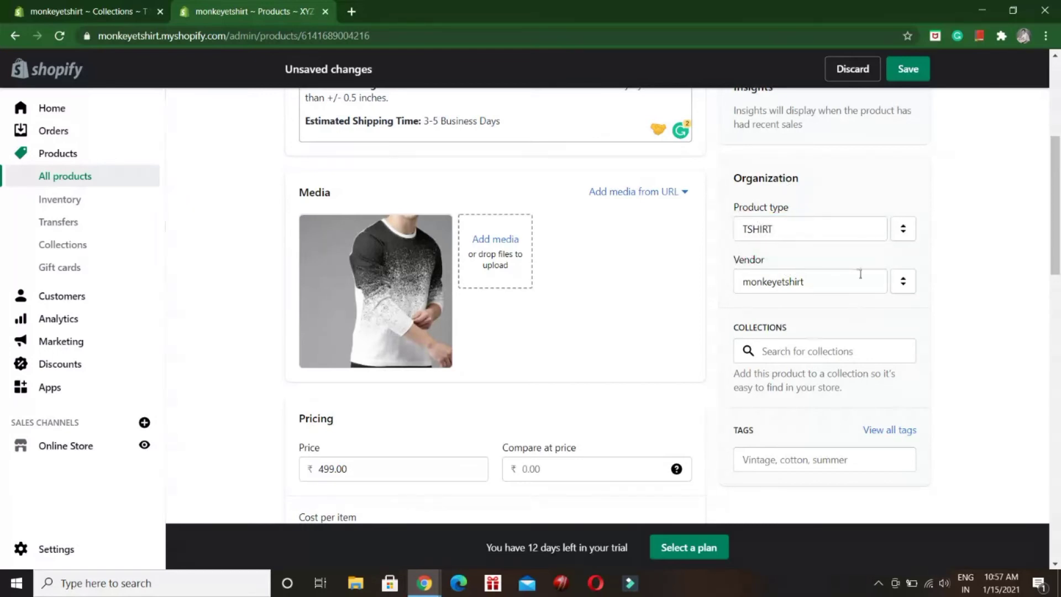
# Apply the frequently used TSHIRT tag to the product and save the product
pyautogui.click(823, 352)
pyautogui.scroll(-1, 1060, 232)
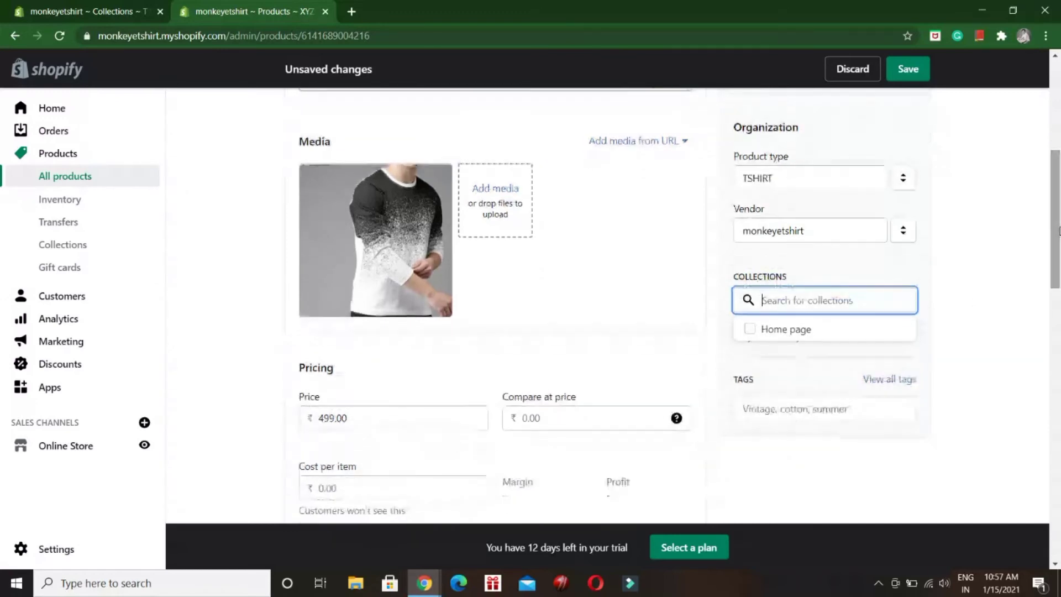
pyautogui.click(824, 408)
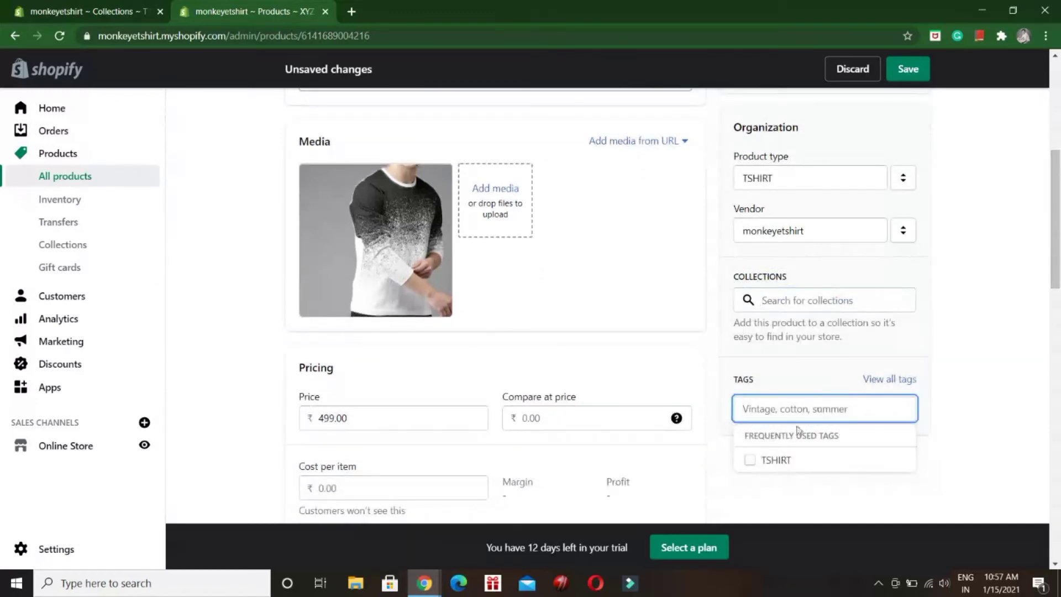
pyautogui.click(750, 461)
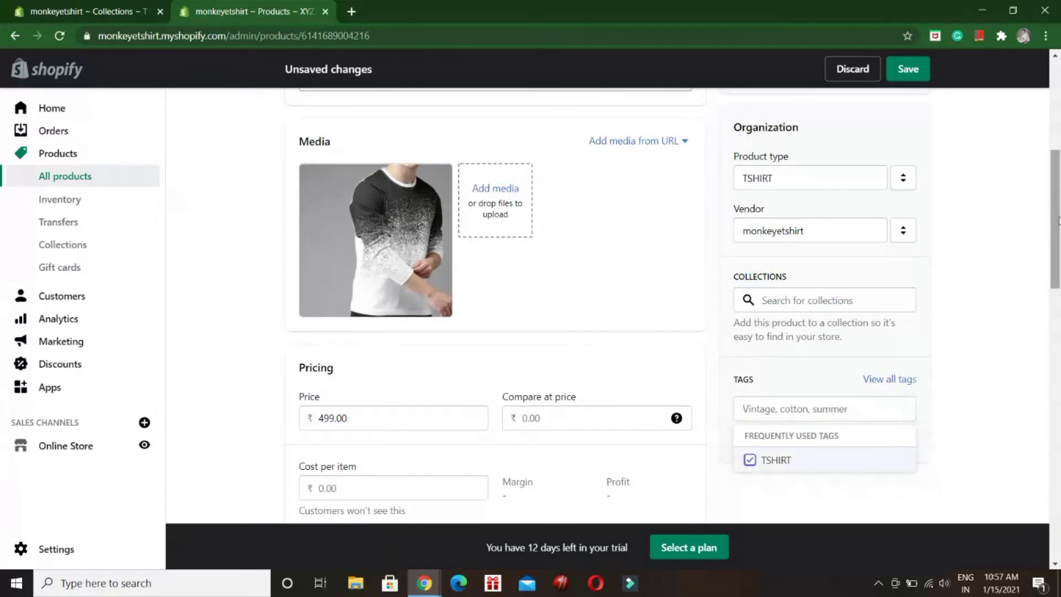
pyautogui.click(909, 68)
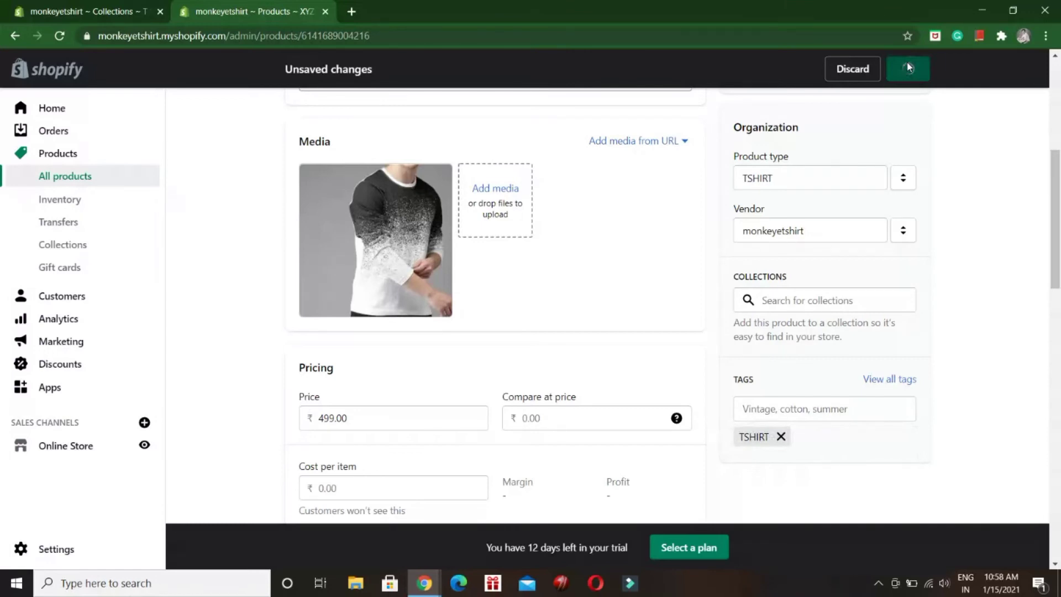
# Return to the T SHIRTS collection, reload it, and check which products it contains
pyautogui.click(33, 7)
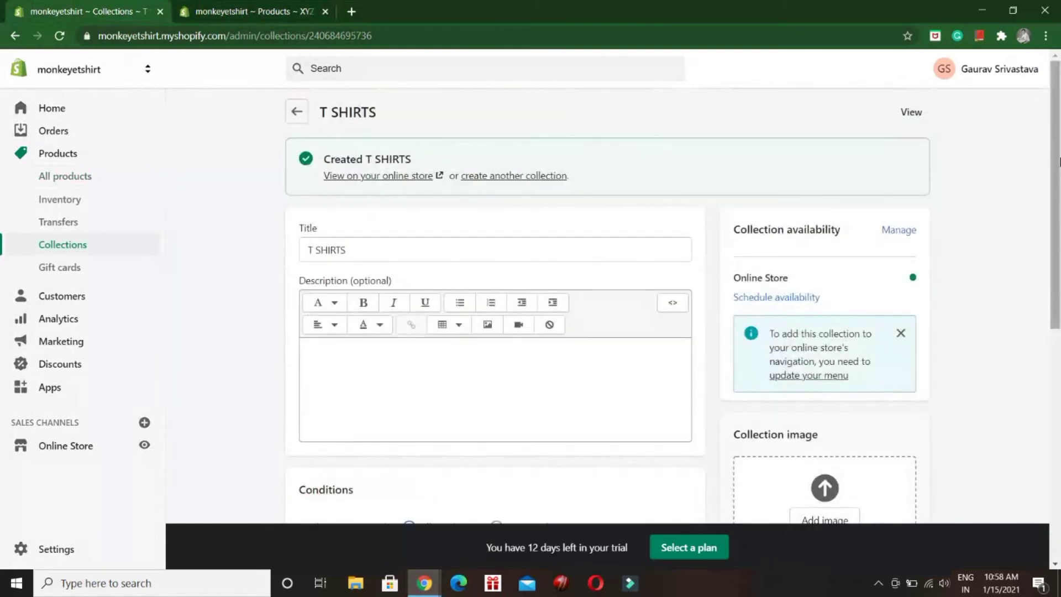
pyautogui.scroll(-8, 1060, 480)
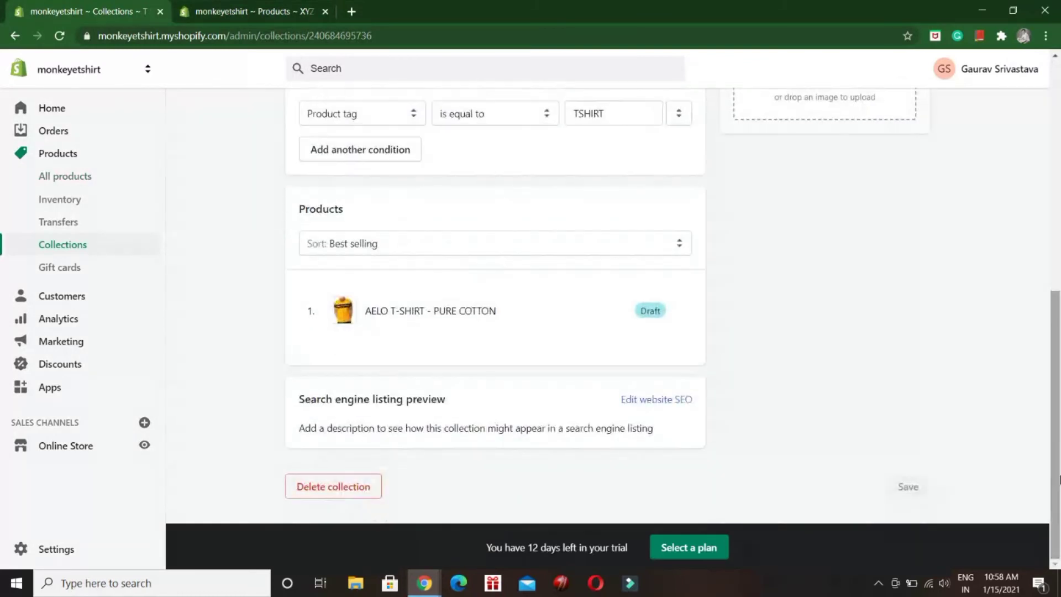
pyautogui.click(58, 36)
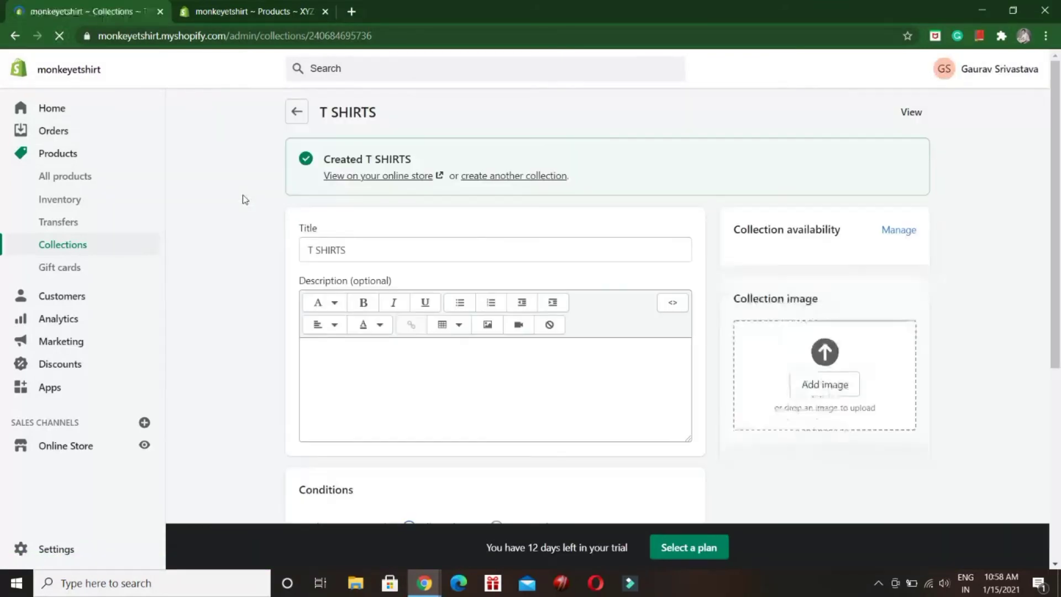
pyautogui.scroll(-5, 661, 253)
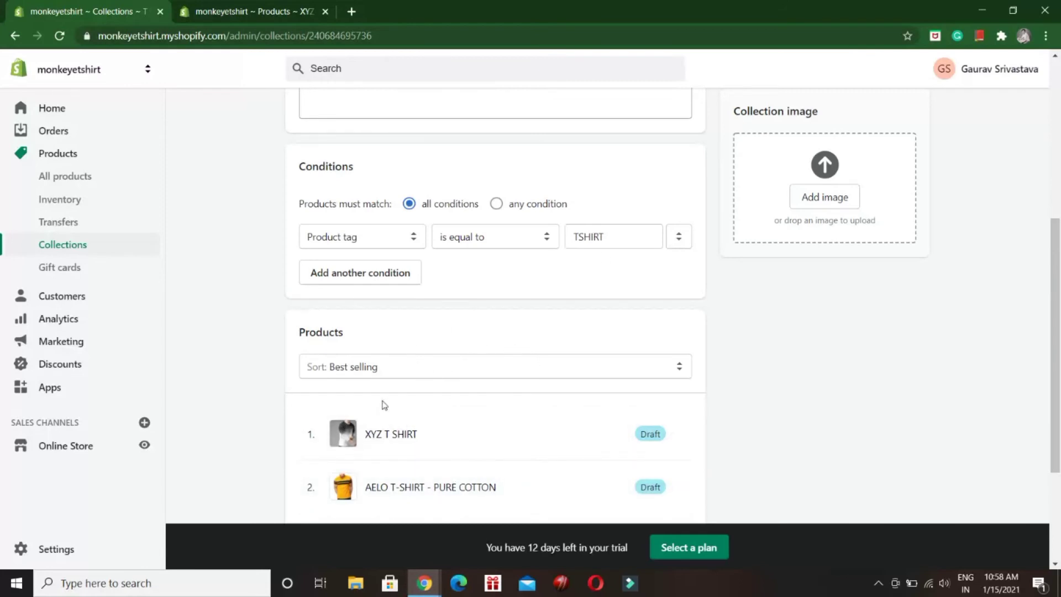
# Add a second, blank product tag condition to the collection and look through its available properties and tag values
pyautogui.click(385, 270)
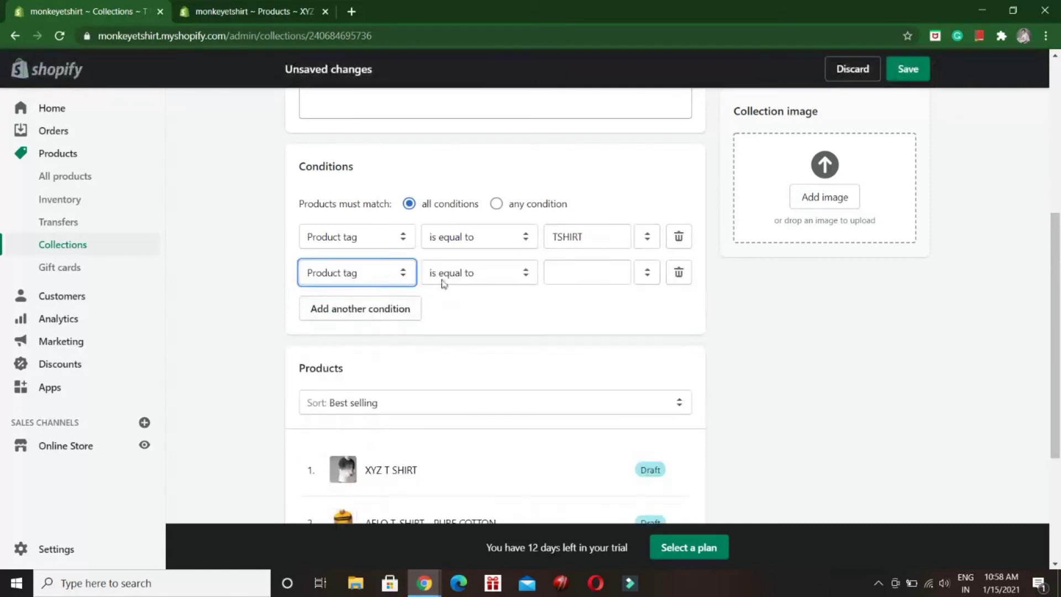
pyautogui.click(404, 277)
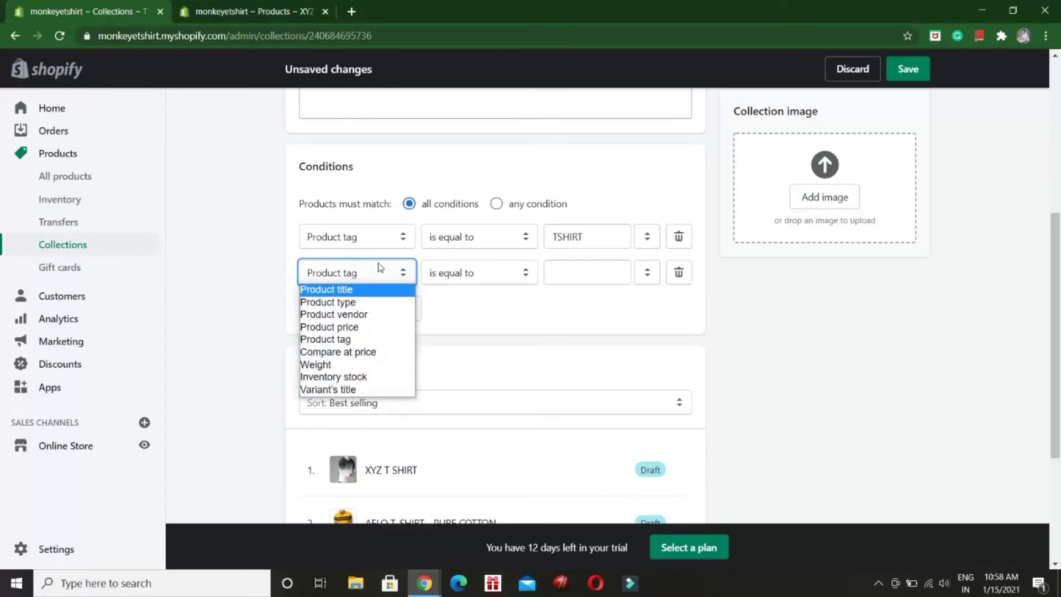
pyautogui.click(403, 279)
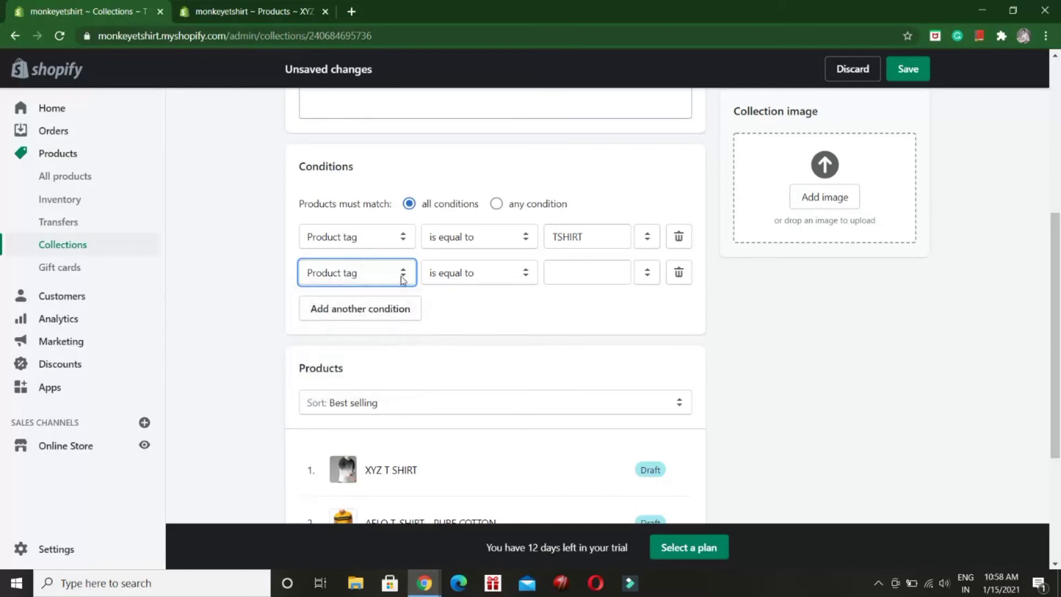
pyautogui.click(590, 264)
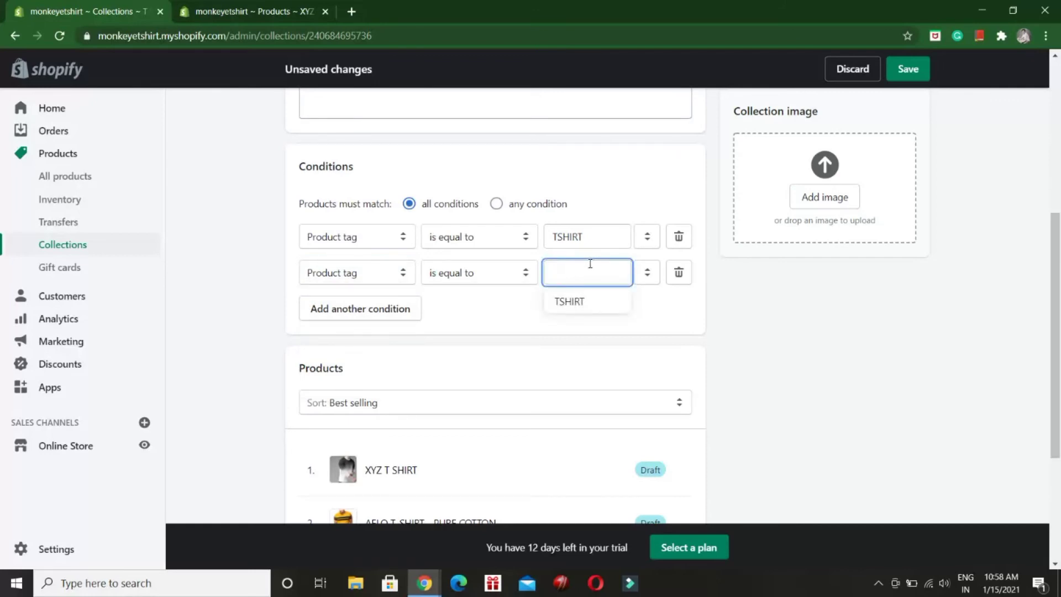
pyautogui.click(886, 348)
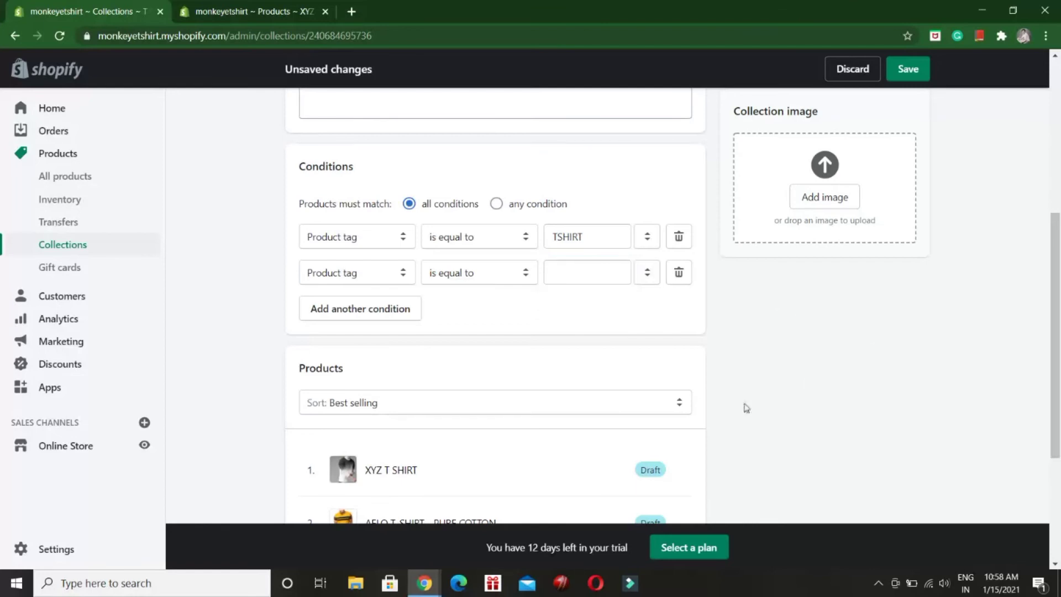
# Check the sales channels of XYZ T SHIRT in the collection, then change that product's status to Active and save it
pyautogui.click(662, 476)
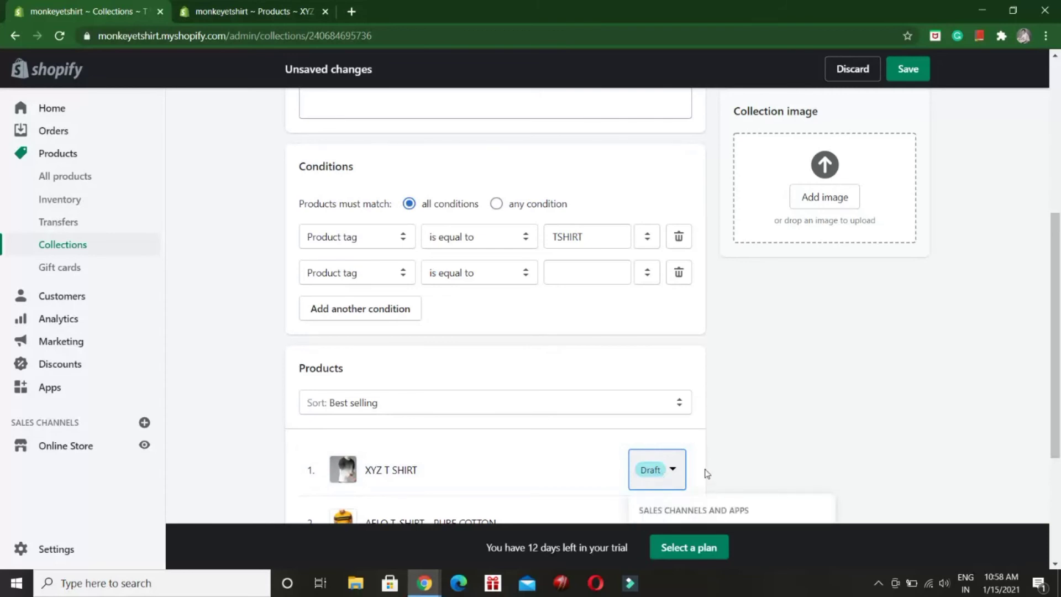
pyautogui.scroll(-4, 705, 471)
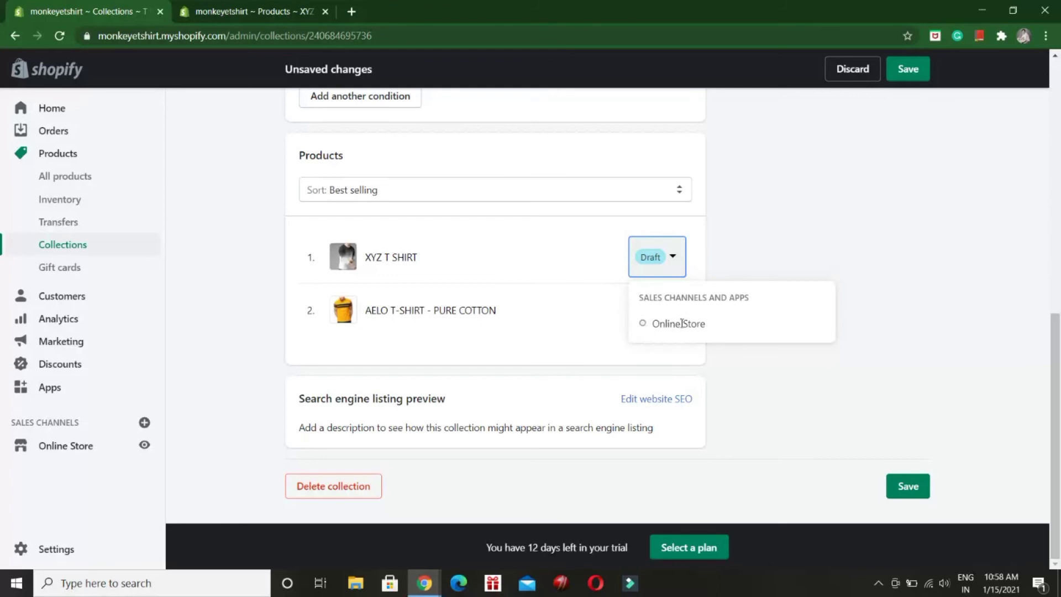
pyautogui.click(259, 11)
pyautogui.click(833, 211)
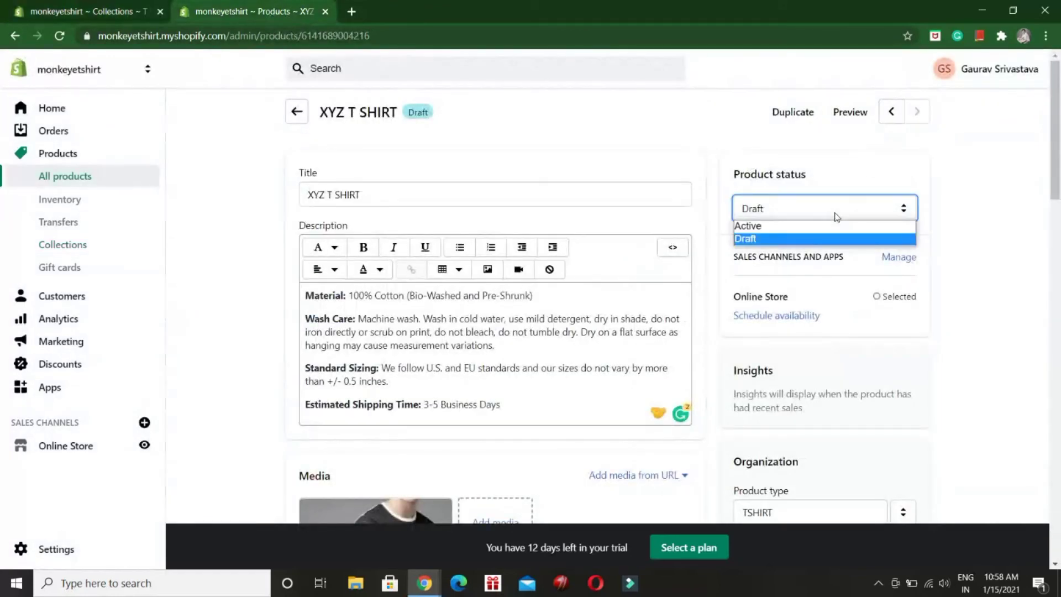
pyautogui.click(824, 226)
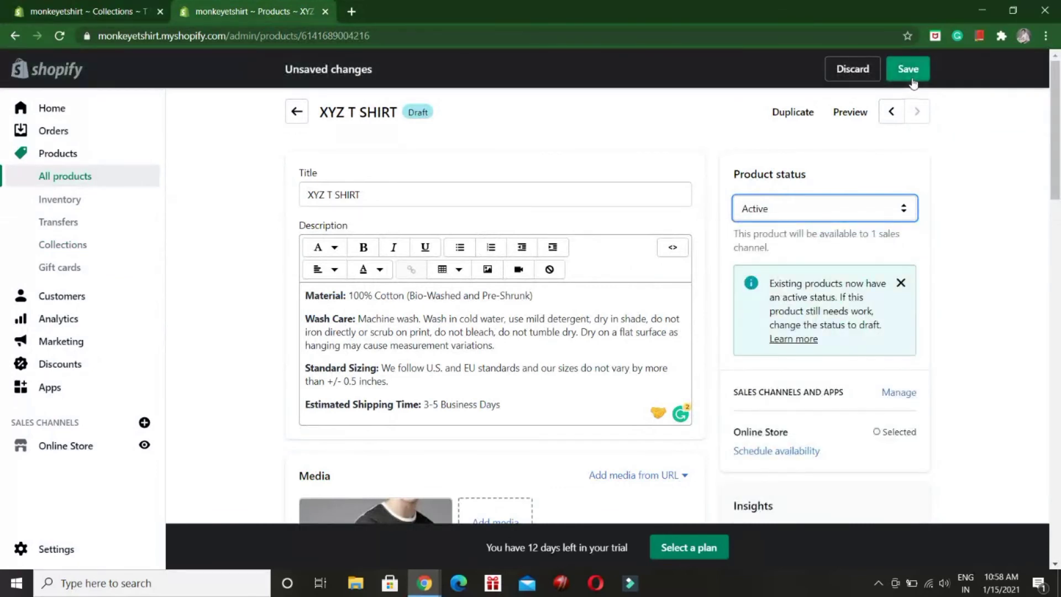
pyautogui.click(911, 77)
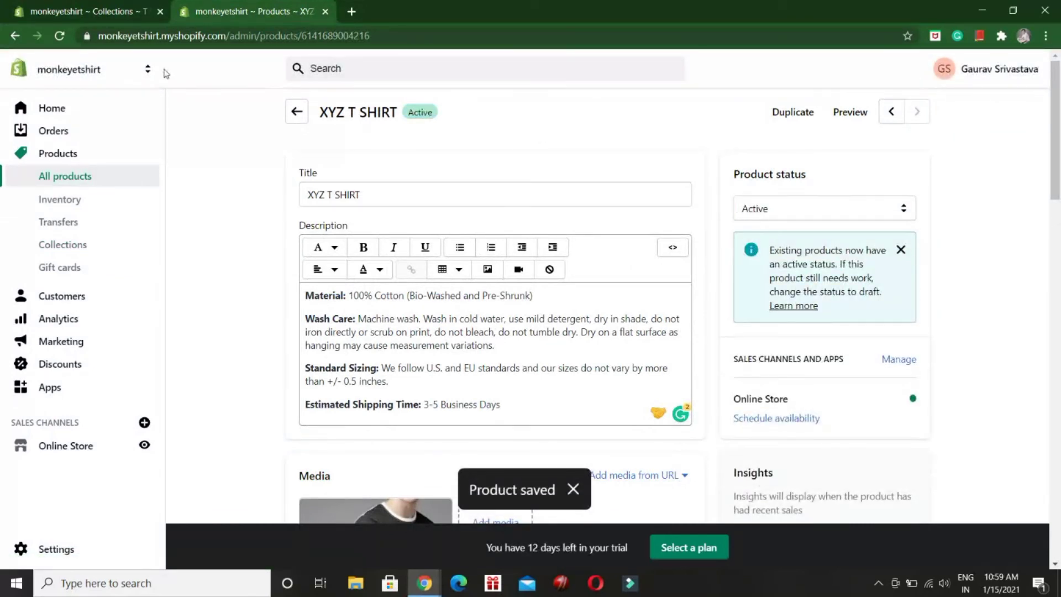
# Set the status of AELO T-SHIRT - PURE COTTON to Active, save it, and return to the product list
pyautogui.click(297, 112)
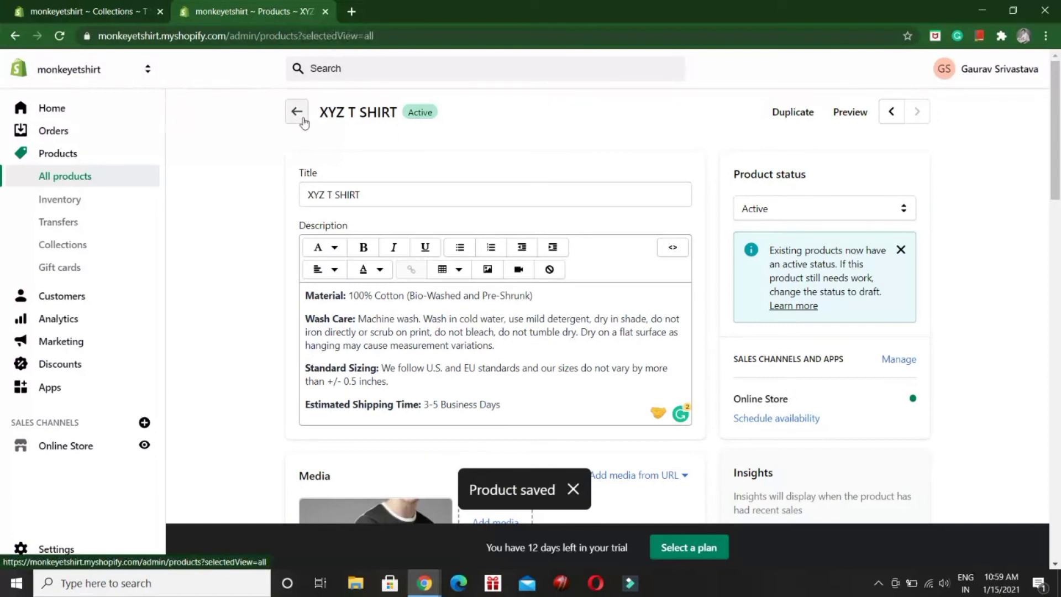
pyautogui.click(354, 288)
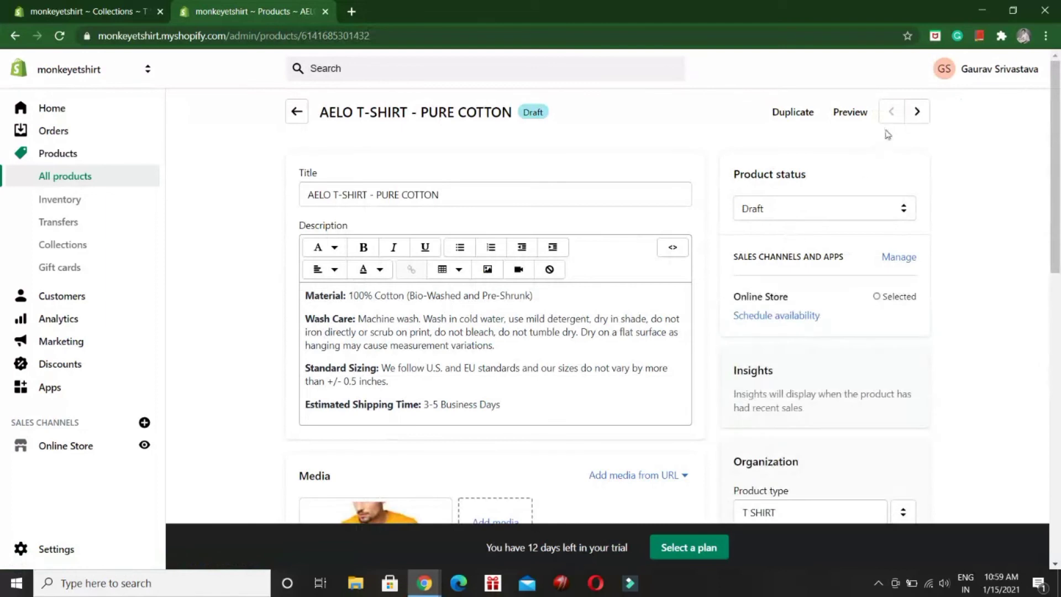
pyautogui.click(855, 210)
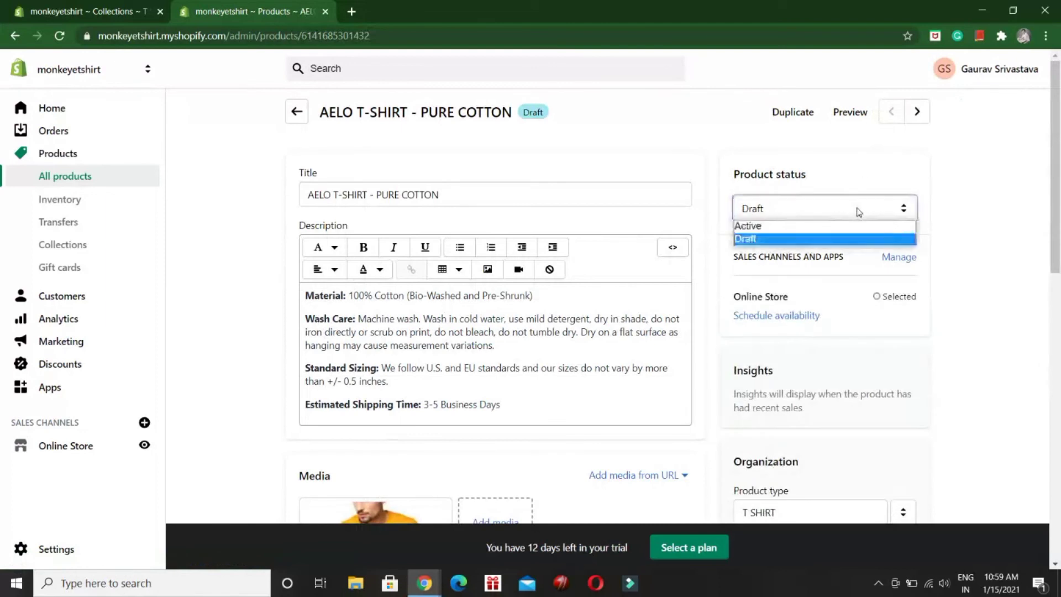
pyautogui.click(833, 230)
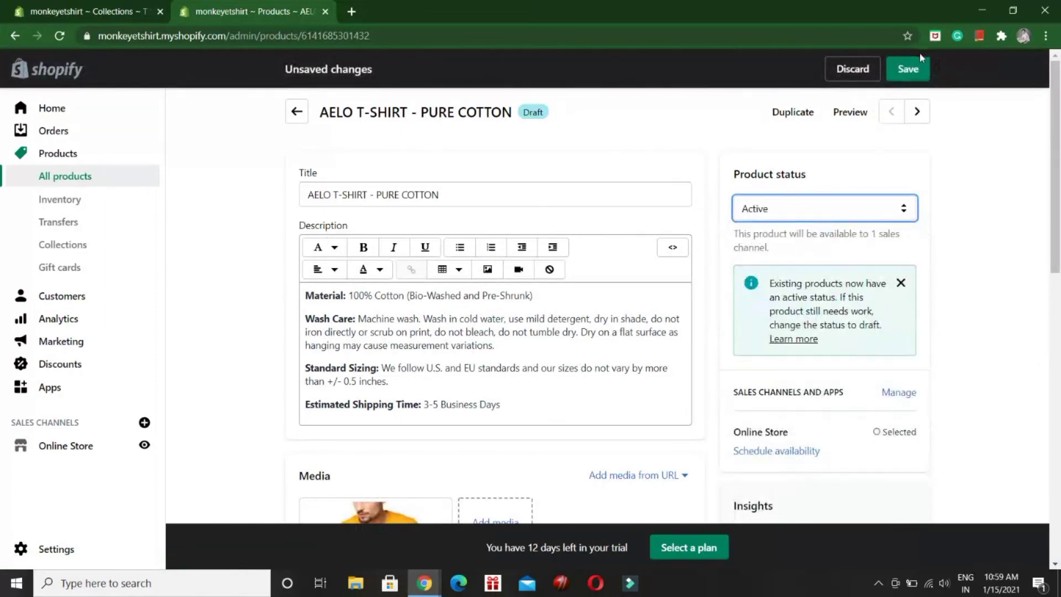
pyautogui.click(907, 70)
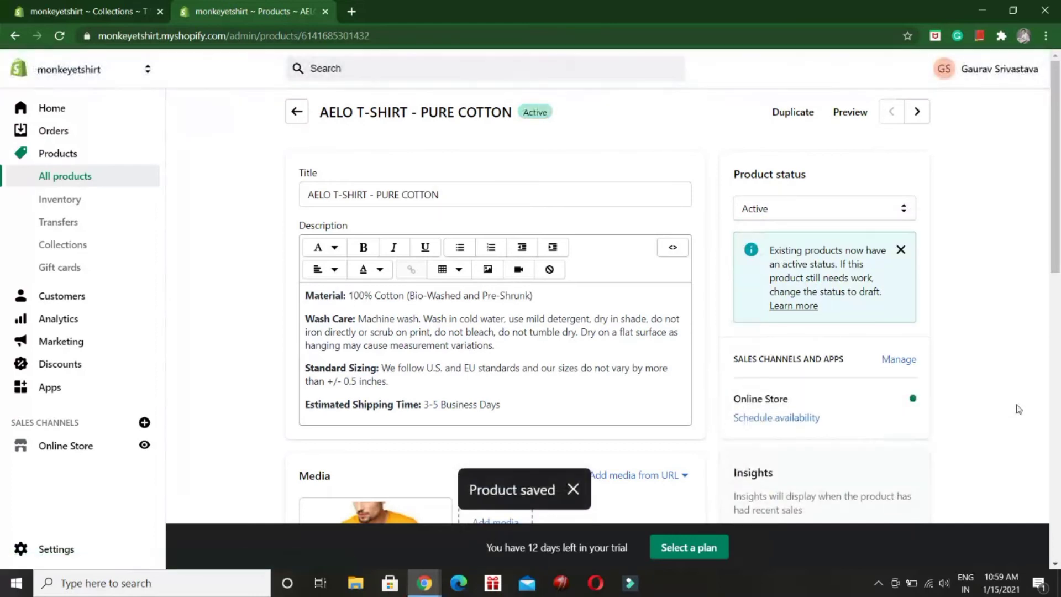
pyautogui.click(297, 113)
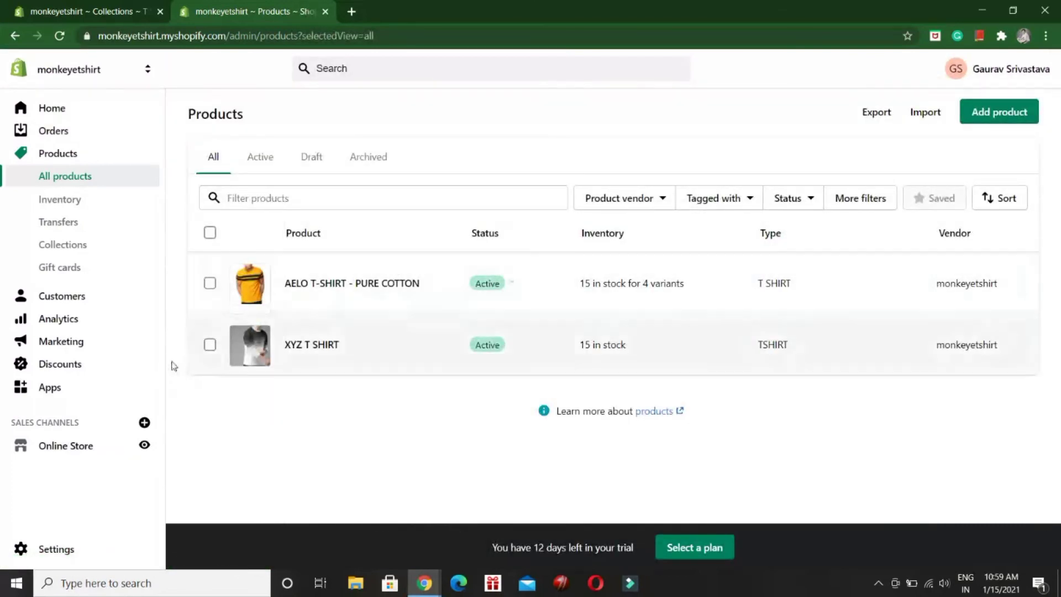
# Open the live online store in a new browser tab and view its home page
pyautogui.click(145, 446)
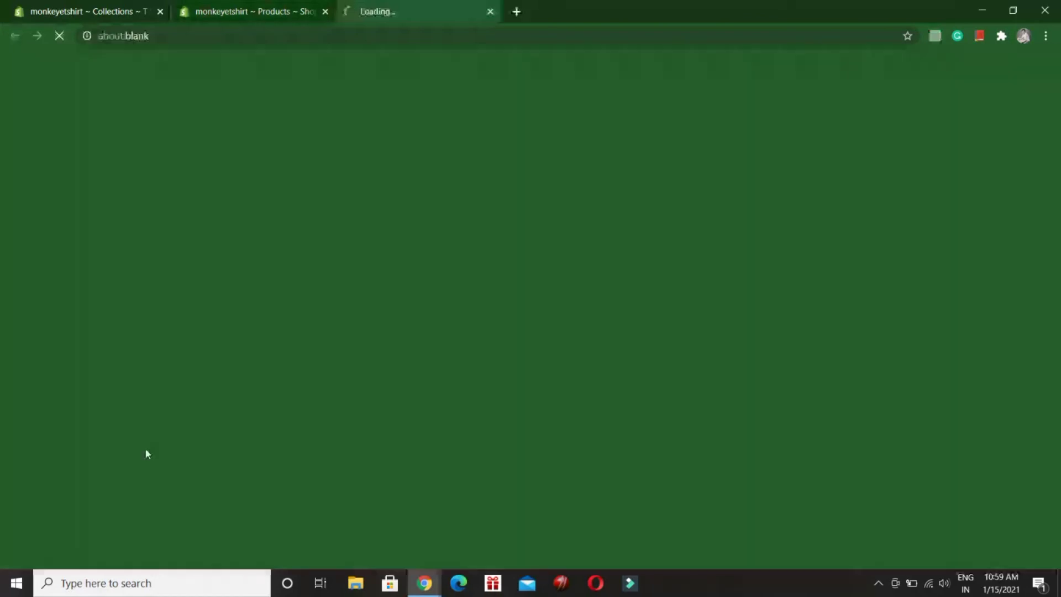
pyautogui.click(231, 11)
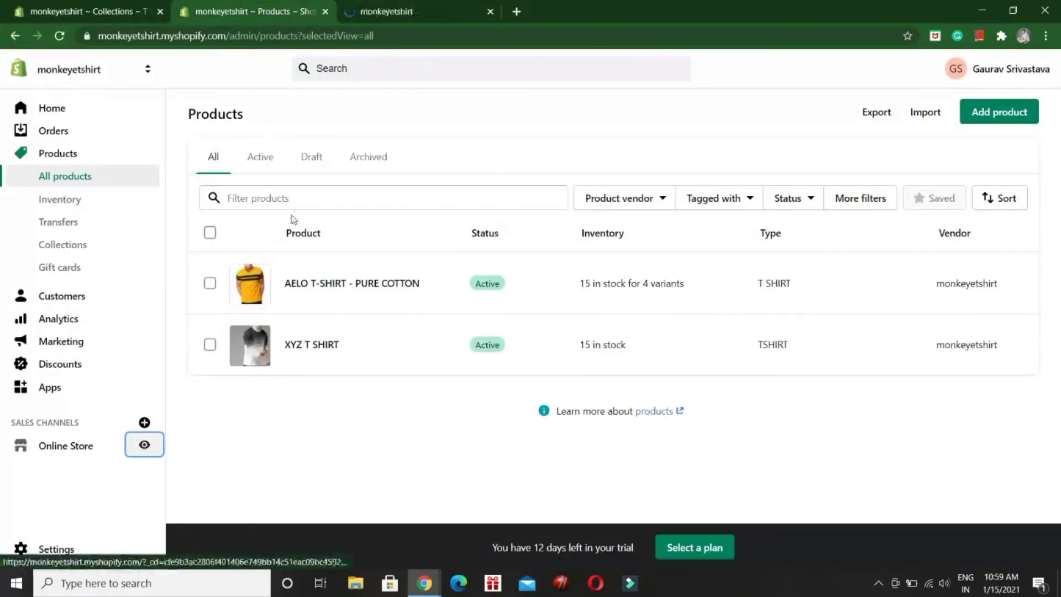
pyautogui.click(398, 4)
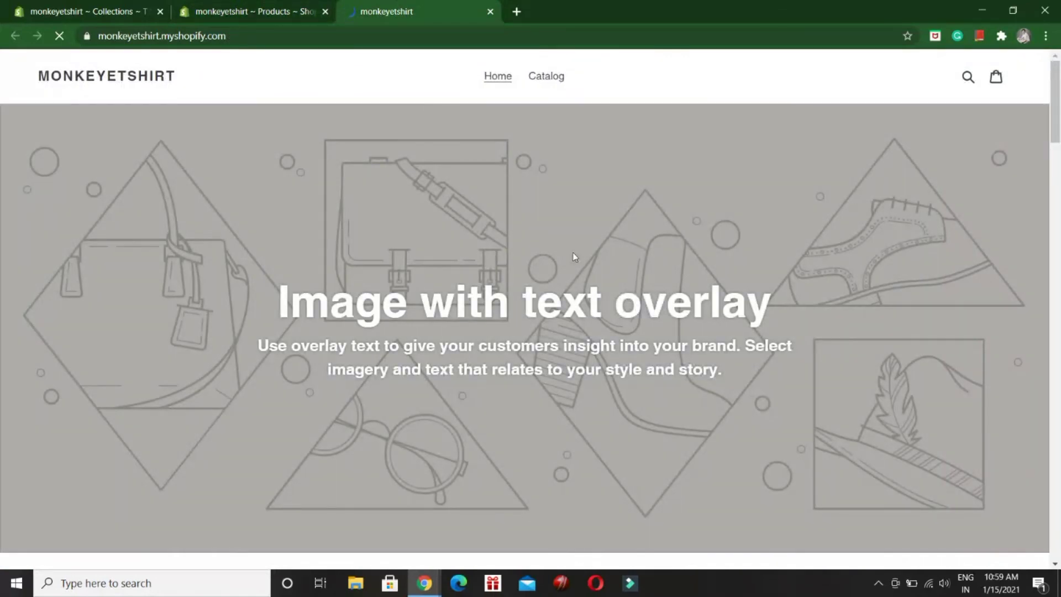
# Dismiss the password protection notice and look through the storefront home page from the image banner to its lower sections
pyautogui.scroll(-8, 960, 420)
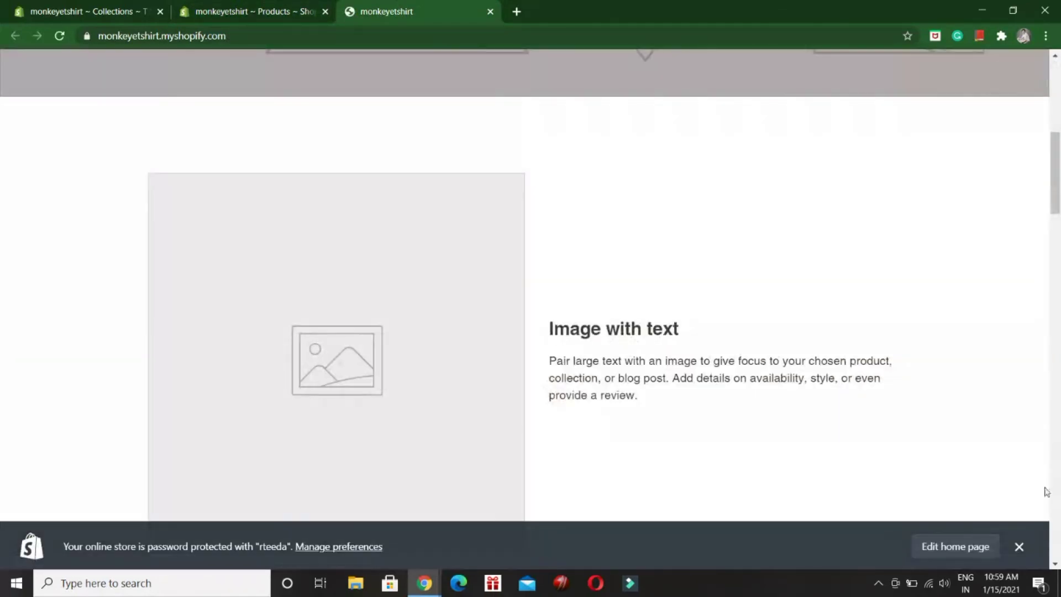
pyautogui.click(1019, 547)
pyautogui.scroll(-10, 1040, 539)
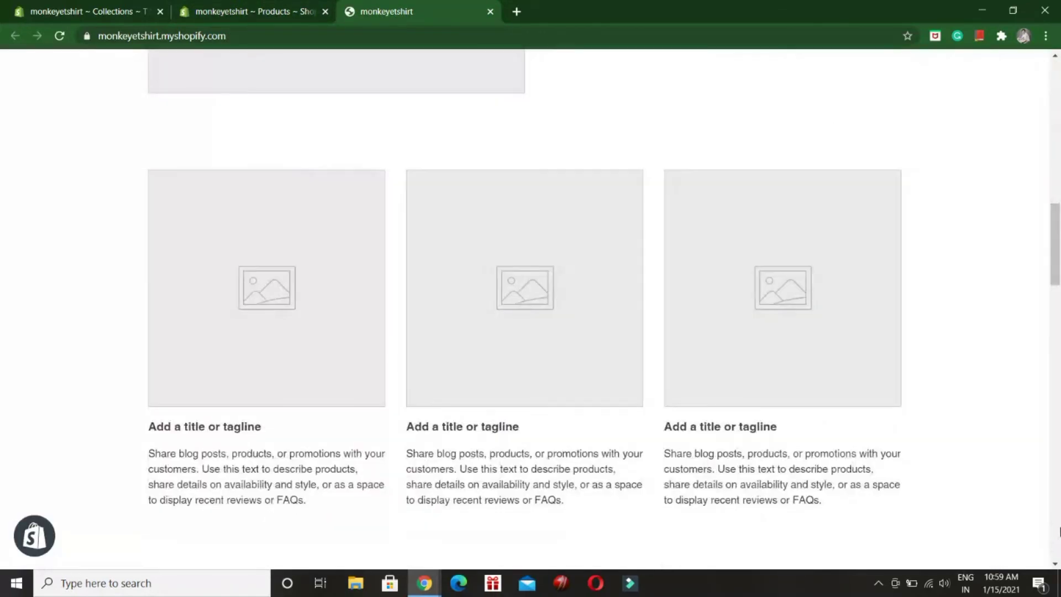
pyautogui.scroll(-15, 1060, 532)
pyautogui.scroll(16, 1060, 175)
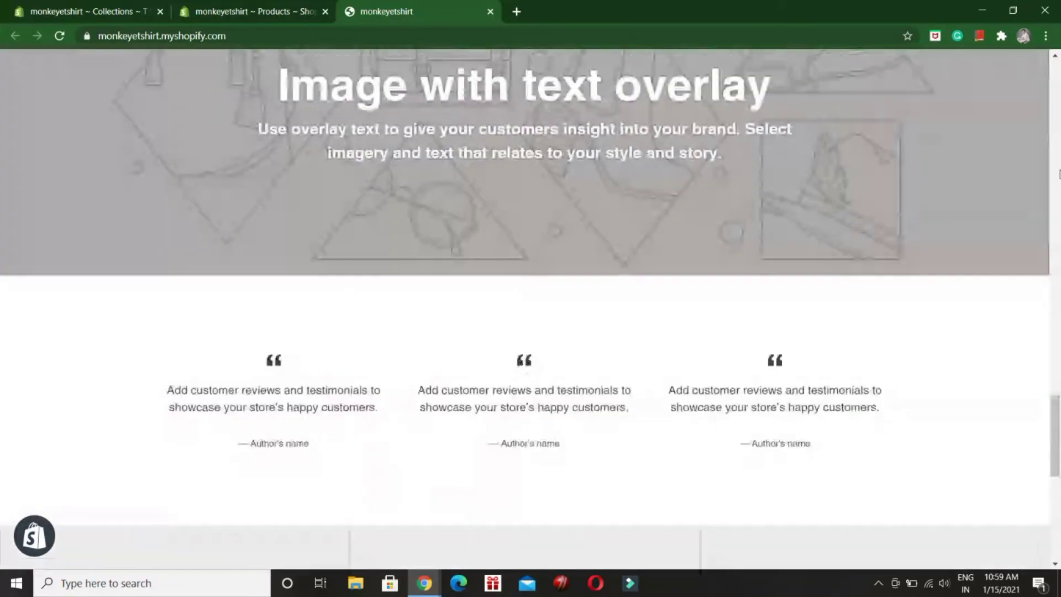
pyautogui.scroll(15, 1060, 174)
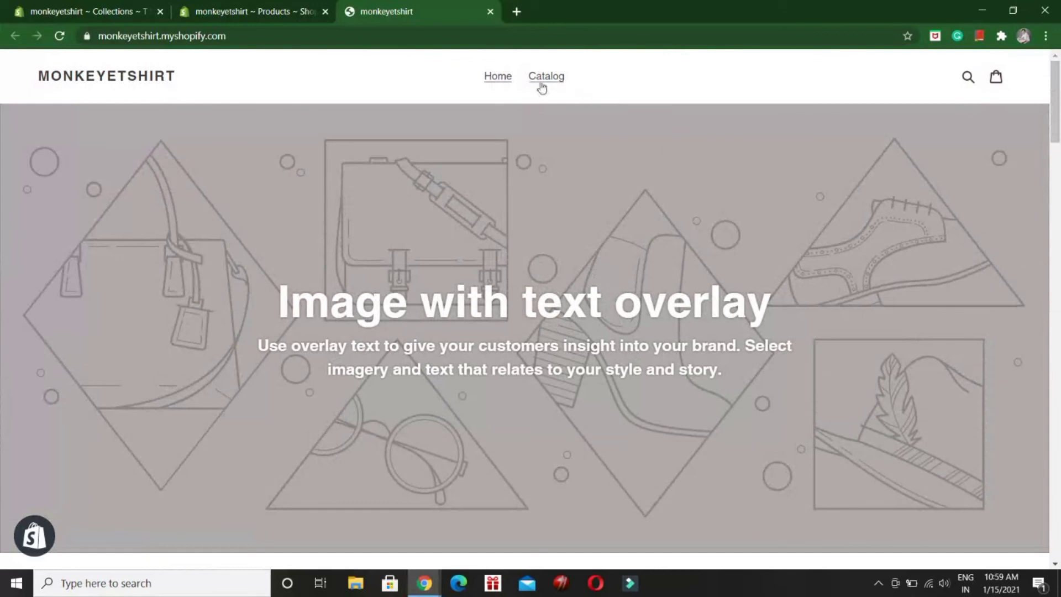
# Open the storefront's product catalog and compare its listed products with the product list in the store admin
pyautogui.click(541, 87)
pyautogui.click(299, 14)
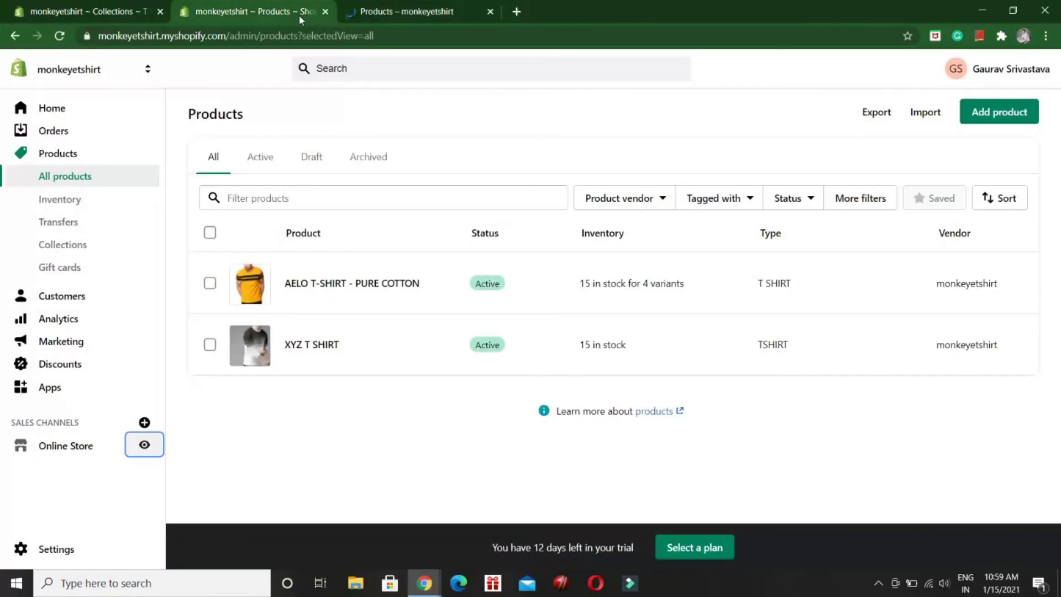
pyautogui.click(476, 12)
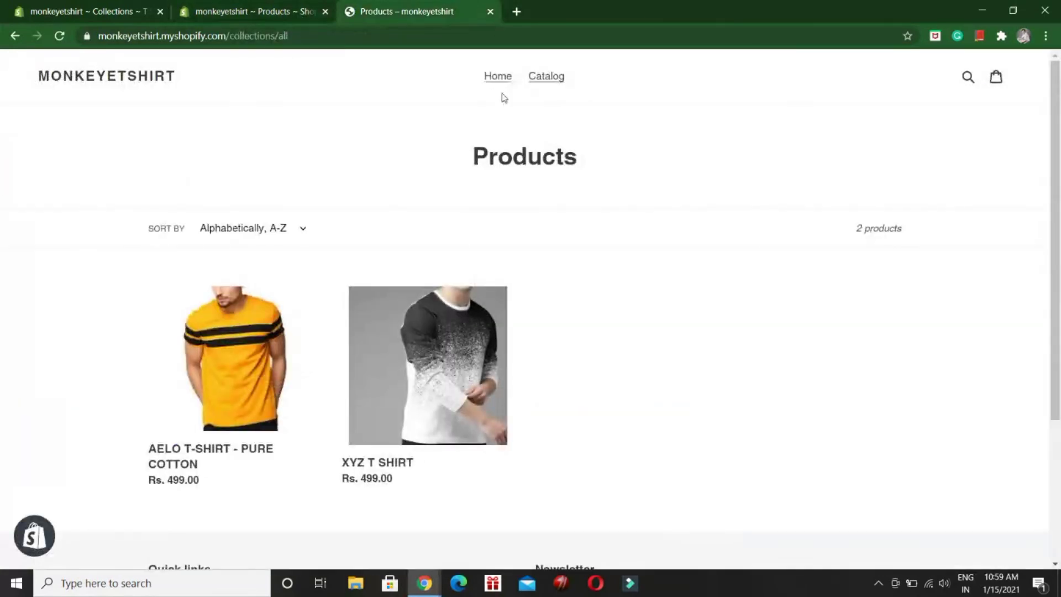
# Review the XYZ T SHIRT store page, including its description and related products, then close the storefront and return to the admin product list
pyautogui.click(369, 332)
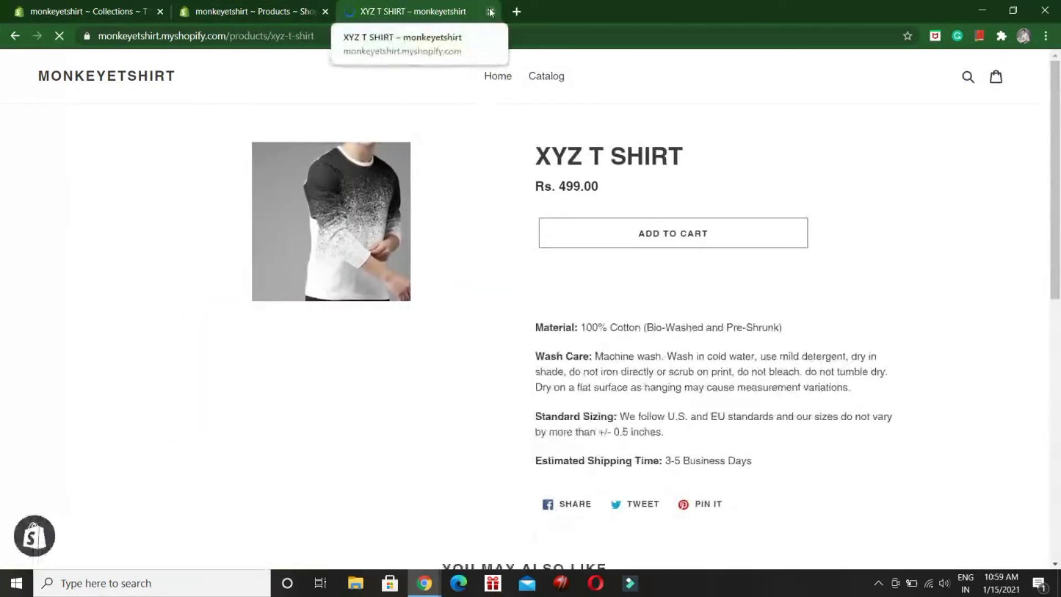
pyautogui.click(1054, 495)
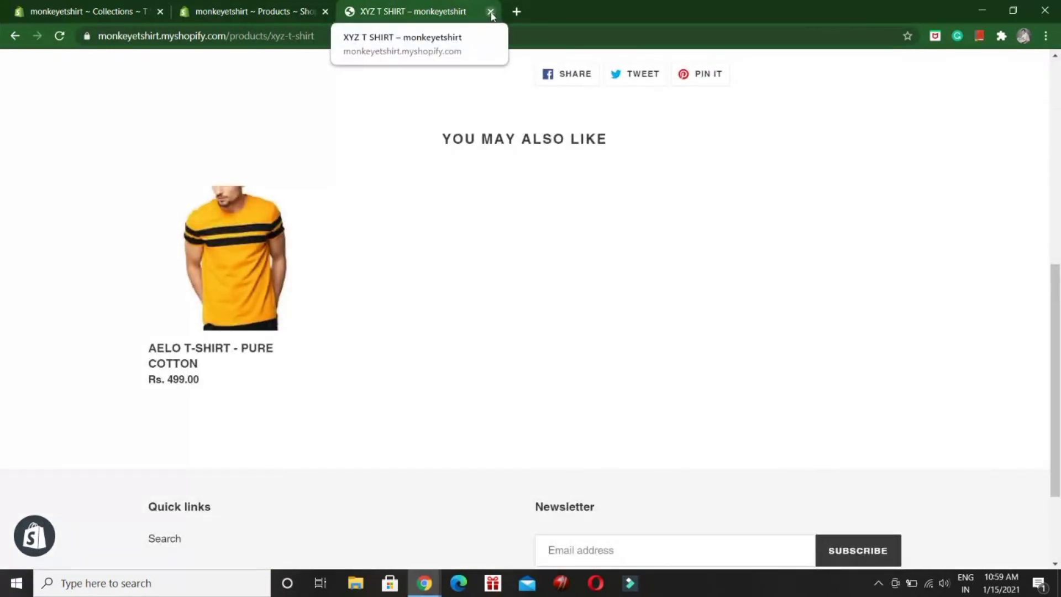
pyautogui.scroll(8, 995, 149)
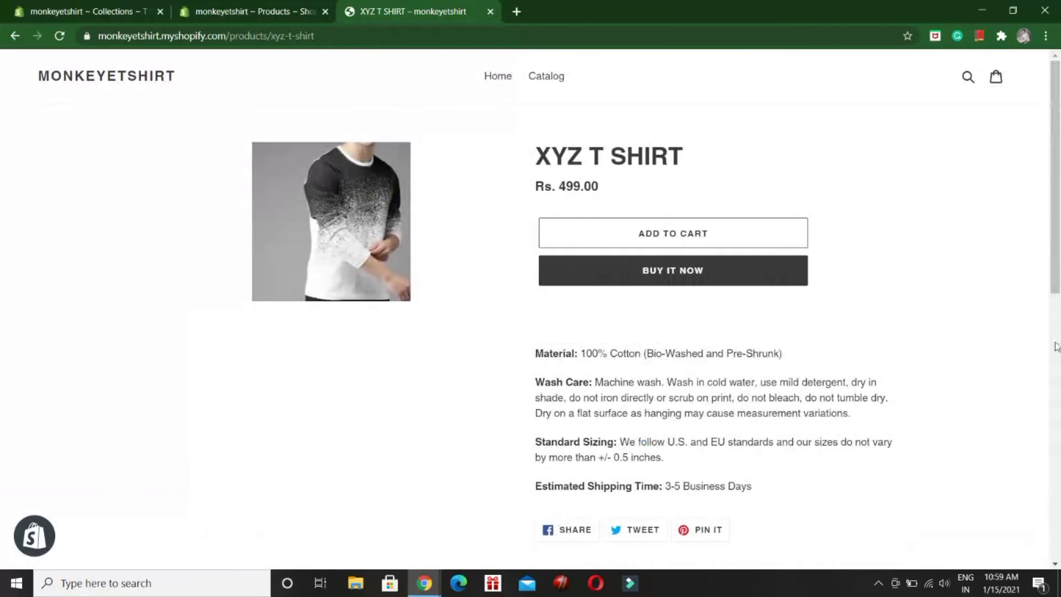
pyautogui.scroll(-8, 358, 406)
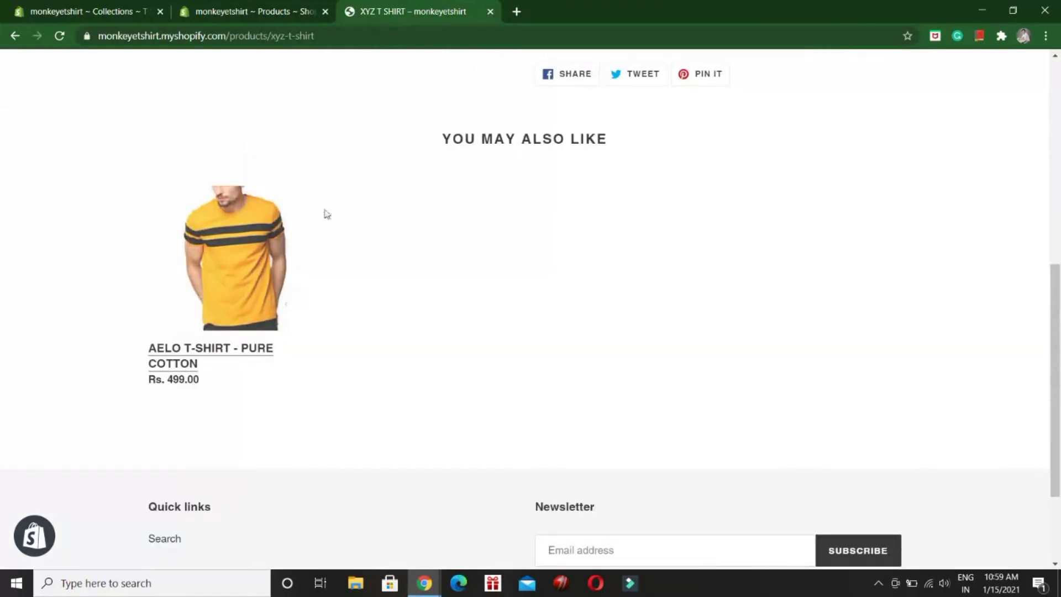
pyautogui.click(241, 10)
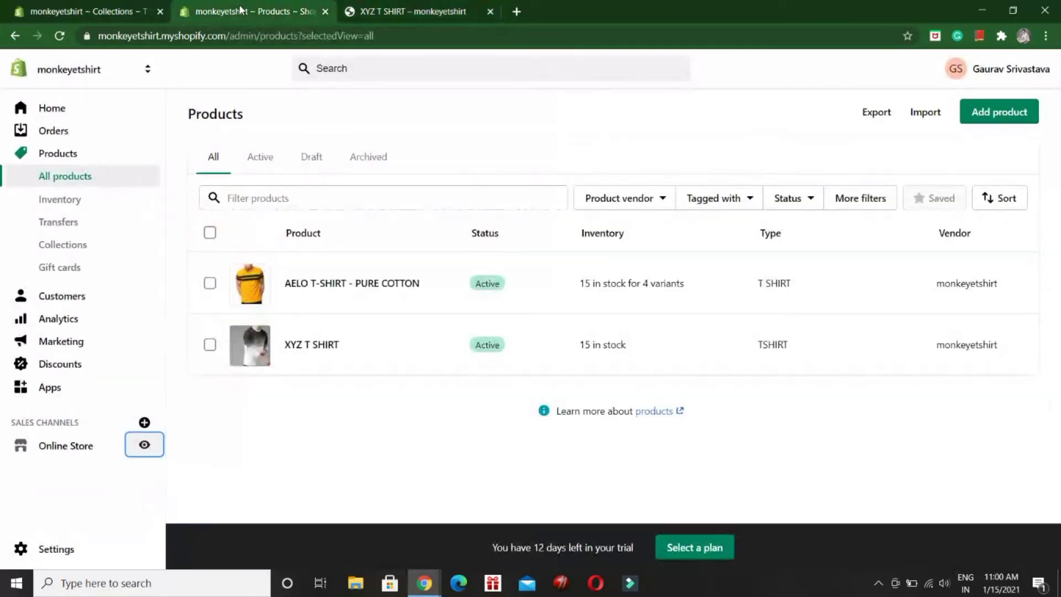
pyautogui.click(491, 12)
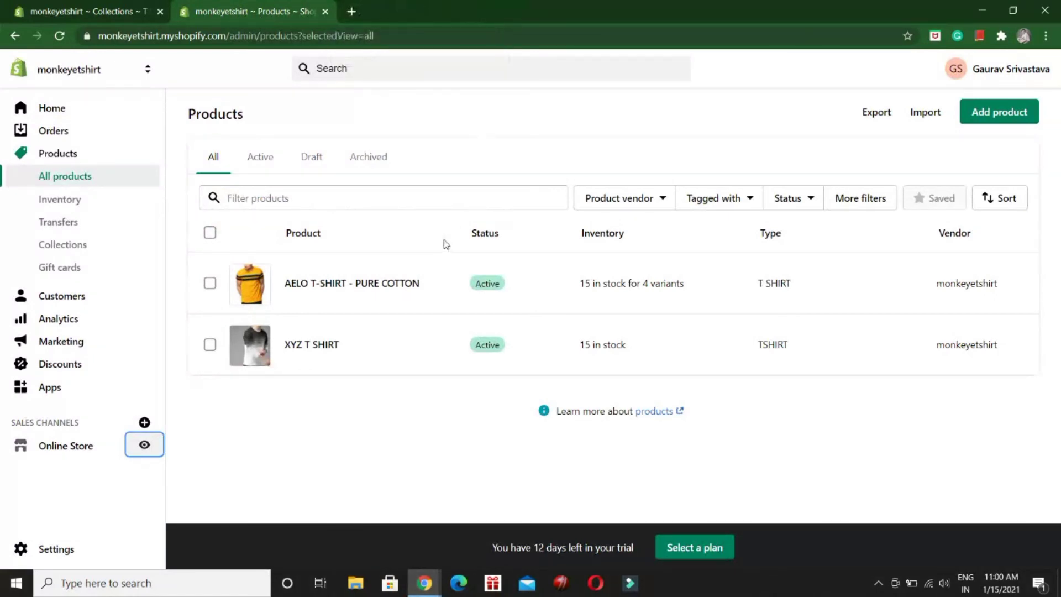